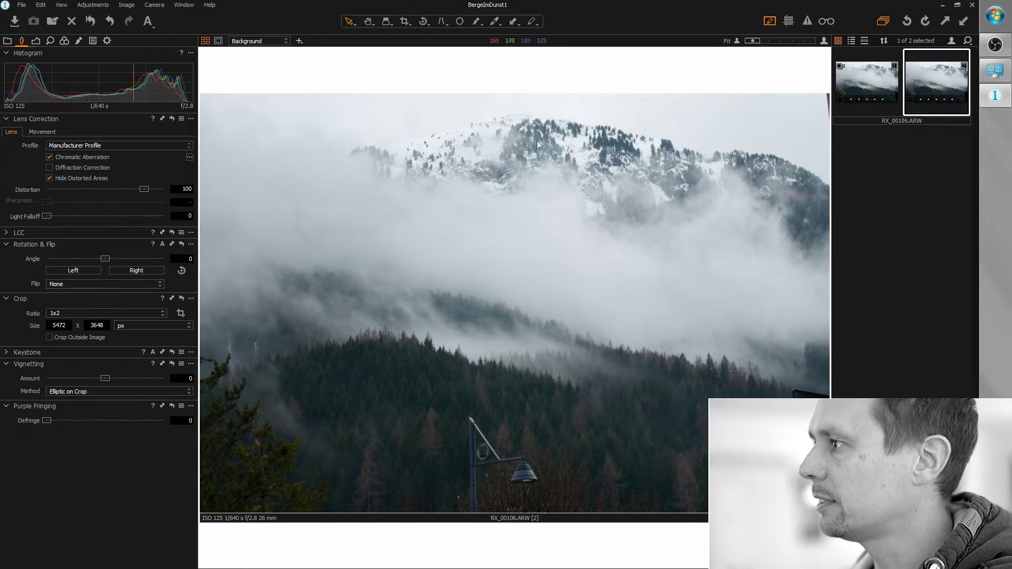
# Step: Zoom to 100% on the foggy forest and inspect its detail
pyautogui.doubleClick(515, 336)
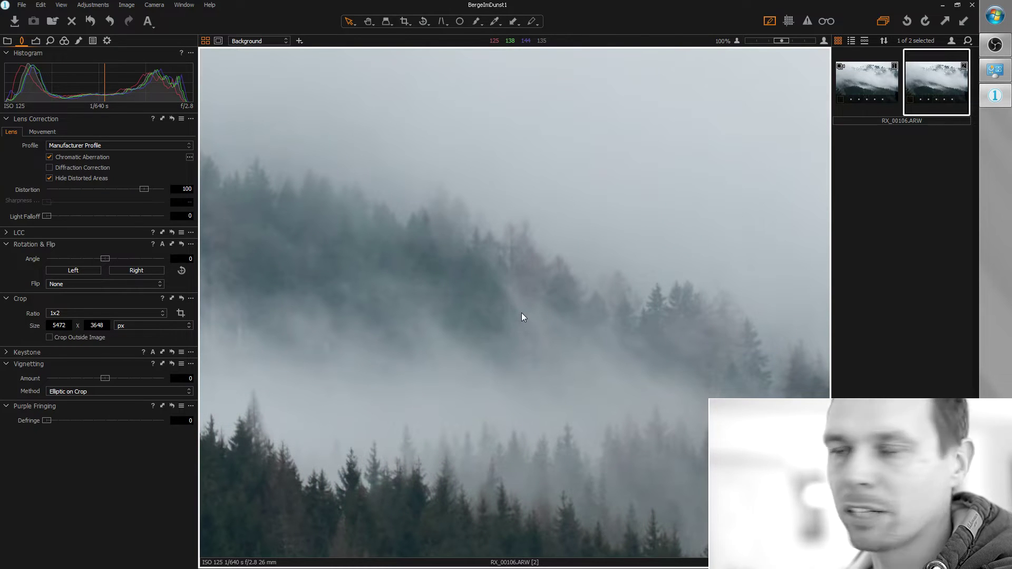
pyautogui.scroll(-1, 521, 312)
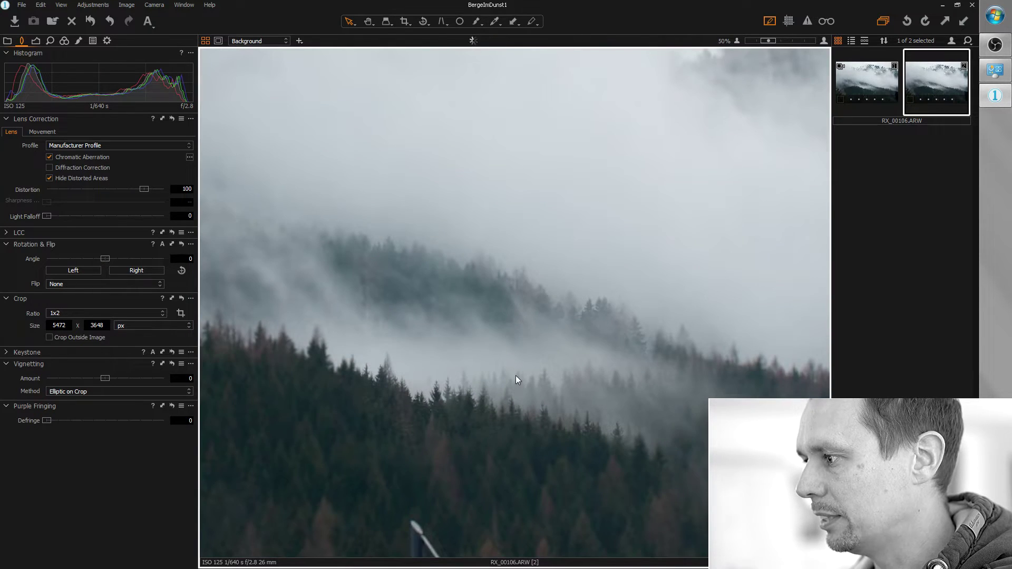
pyautogui.scroll(1, 515, 316)
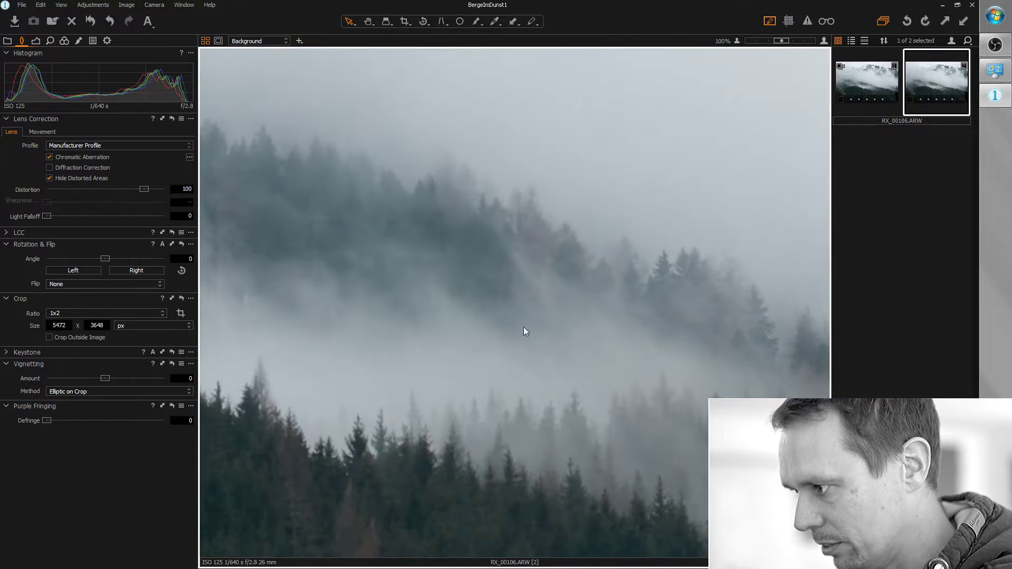
pyautogui.scroll(-2, 341, 482)
pyautogui.scroll(3, 453, 326)
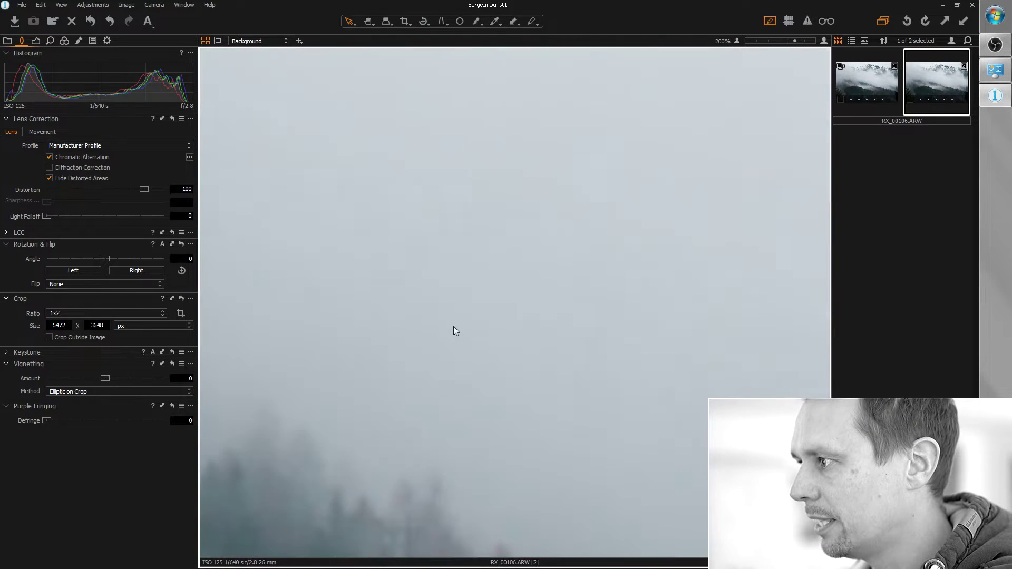
pyautogui.scroll(-5, 453, 337)
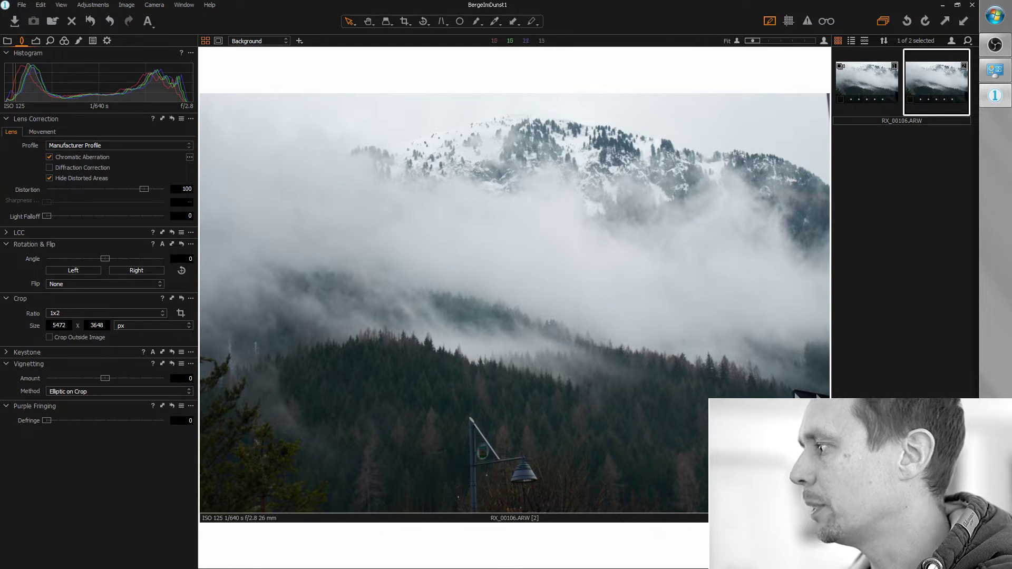
# Step: Crop to a 1x2 ratio at 4455 x 2228 px over the fog band and forest
pyautogui.click(403, 20)
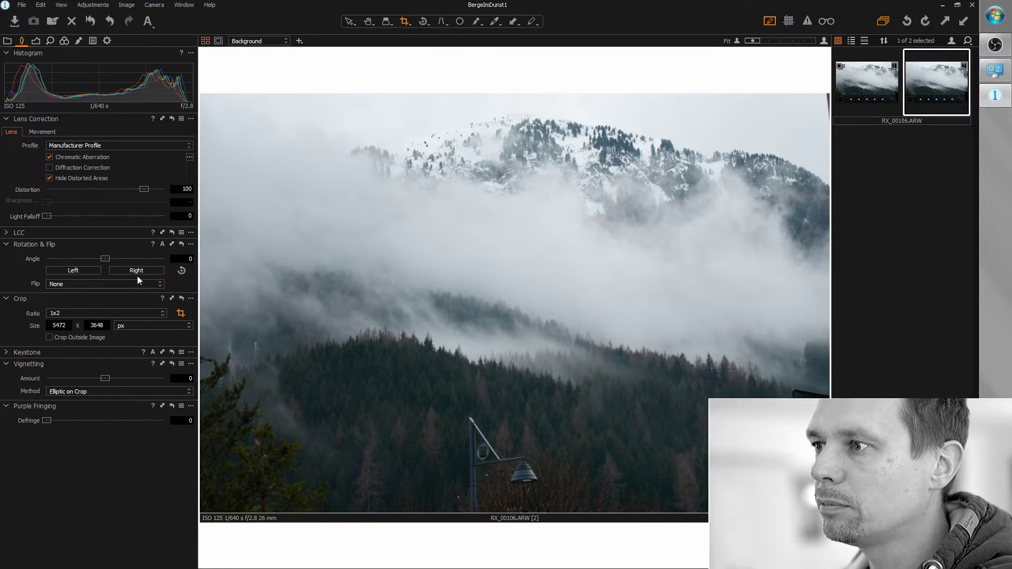
pyautogui.click(155, 315)
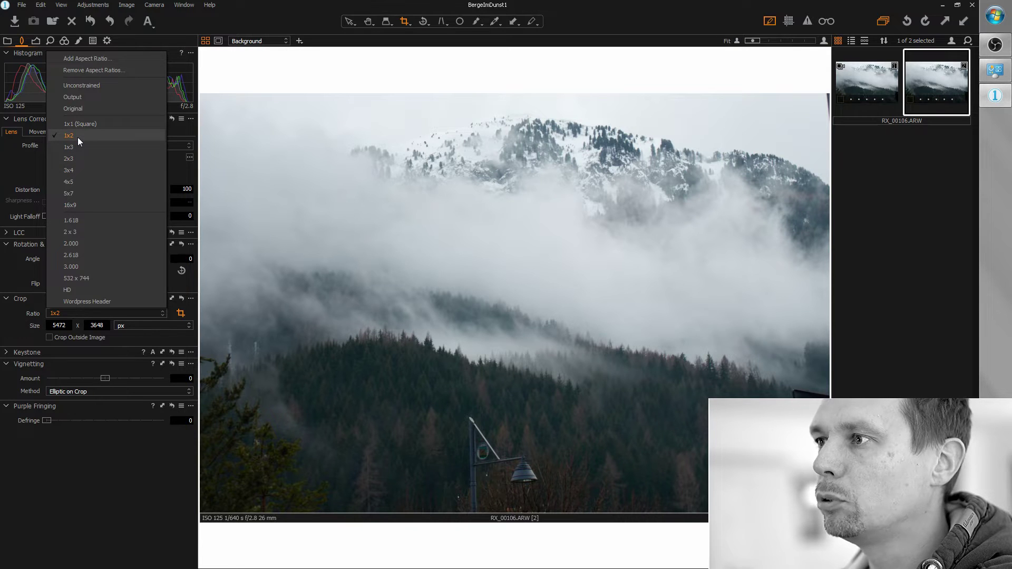
pyautogui.click(78, 137)
pyautogui.moveTo(205, 100); pyautogui.dragTo(278, 172)
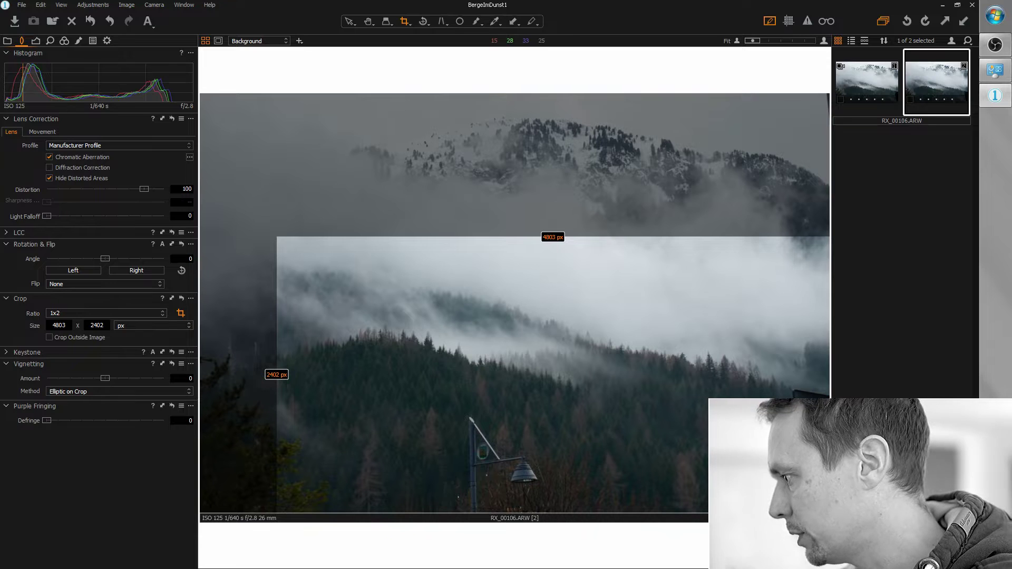
pyautogui.moveTo(829, 513); pyautogui.dragTo(790, 493)
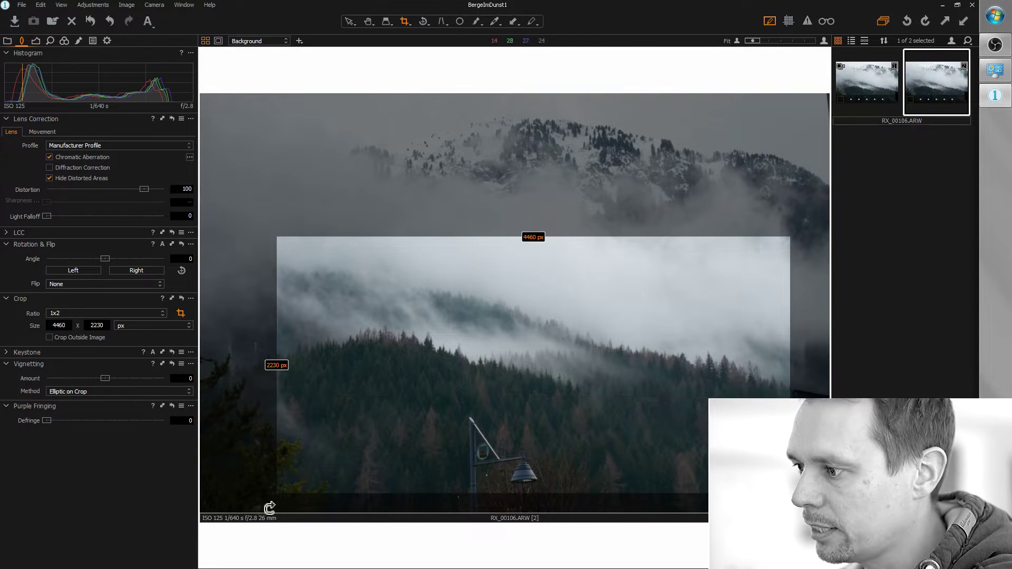
pyautogui.moveTo(280, 495); pyautogui.dragTo(320, 424)
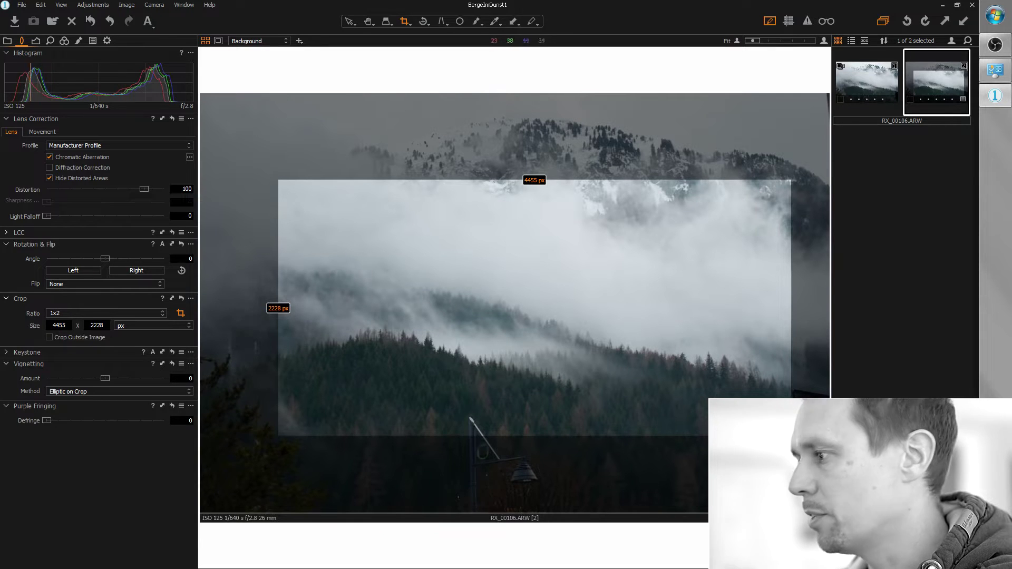
pyautogui.moveTo(498, 427); pyautogui.dragTo(495, 422)
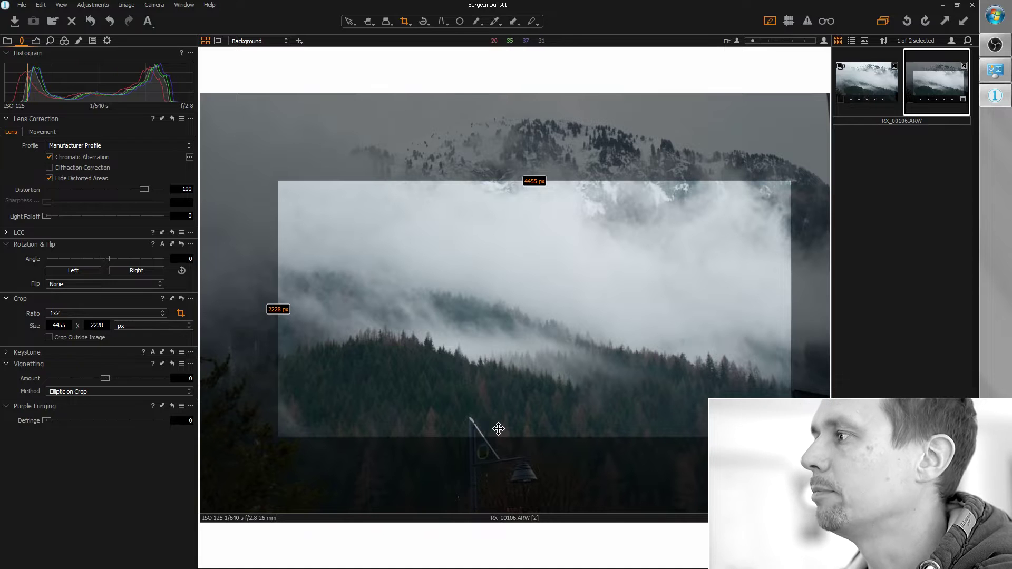
# Step: Apply the crop, flip the panorama horizontally, and show the layer adjustment tools
pyautogui.click(349, 22)
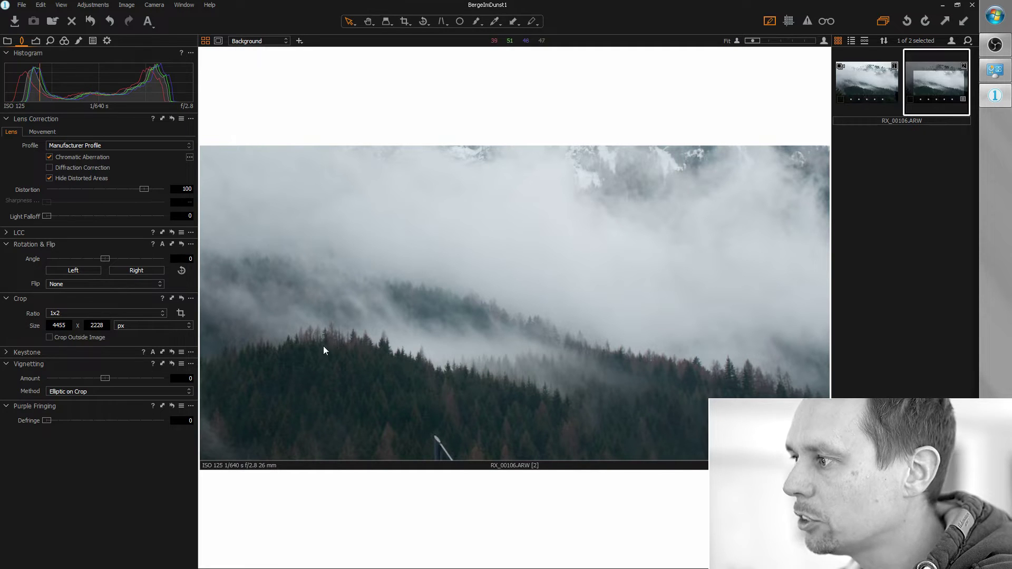
pyautogui.click(108, 284)
pyautogui.click(108, 302)
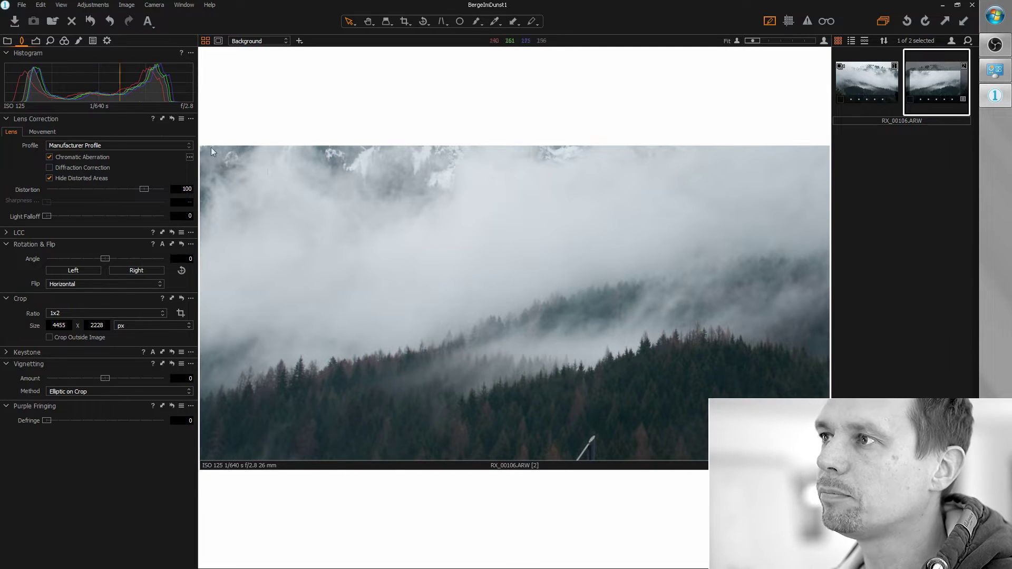
pyautogui.click(78, 40)
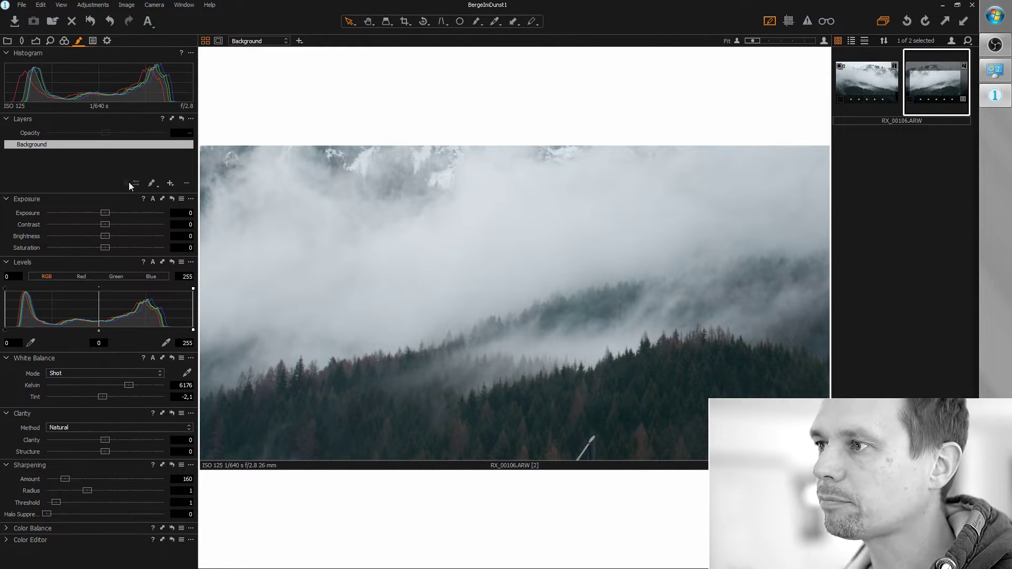
# Step: Add a new layer, Layer 1, and make it a Clone layer
pyautogui.click(170, 183)
pyautogui.rightClick(148, 145)
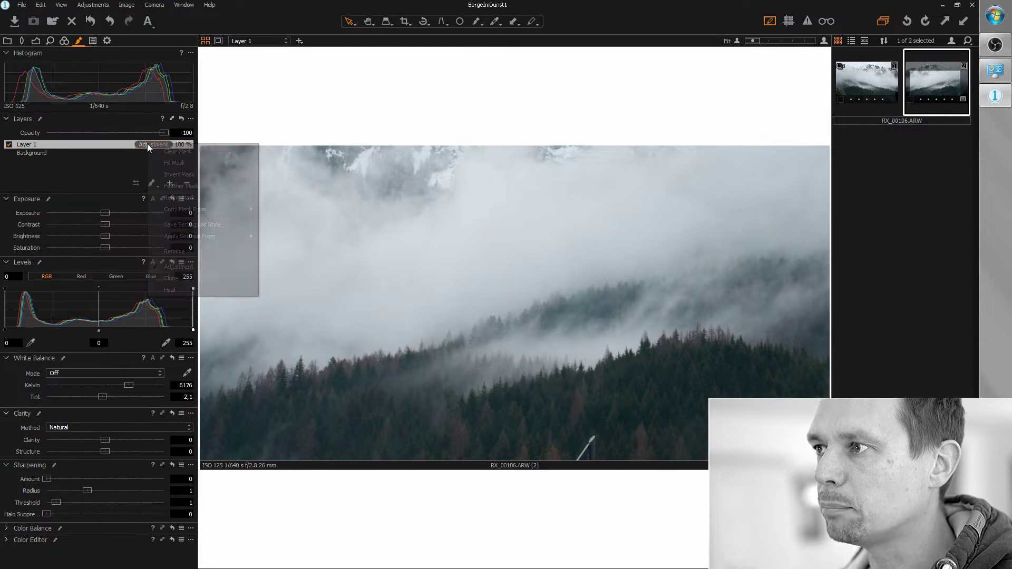
pyautogui.click(199, 281)
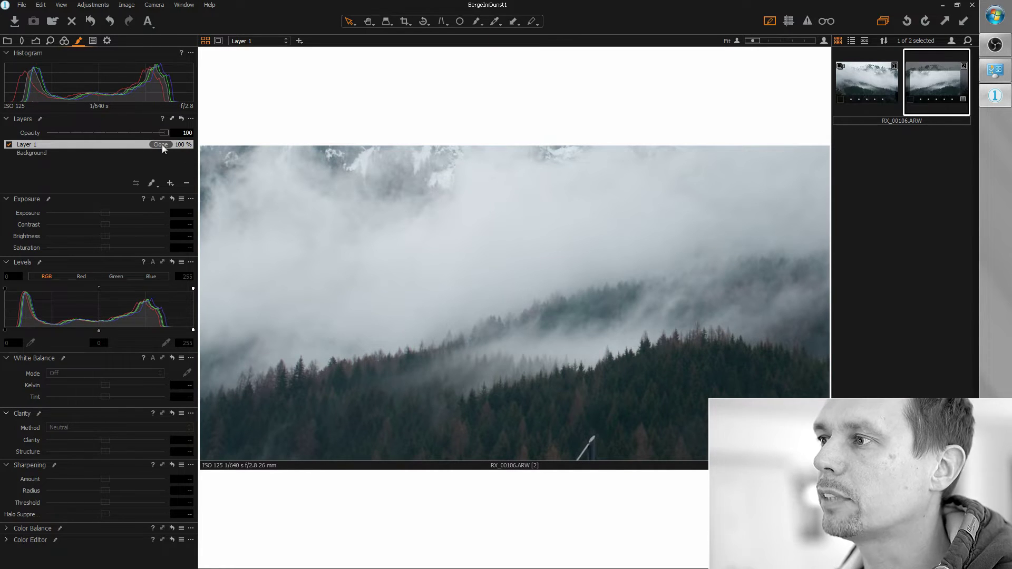
# Step: Brush over the lamp post, source from nearby trees, then switch Layer 1 to Heal
pyautogui.click(152, 183)
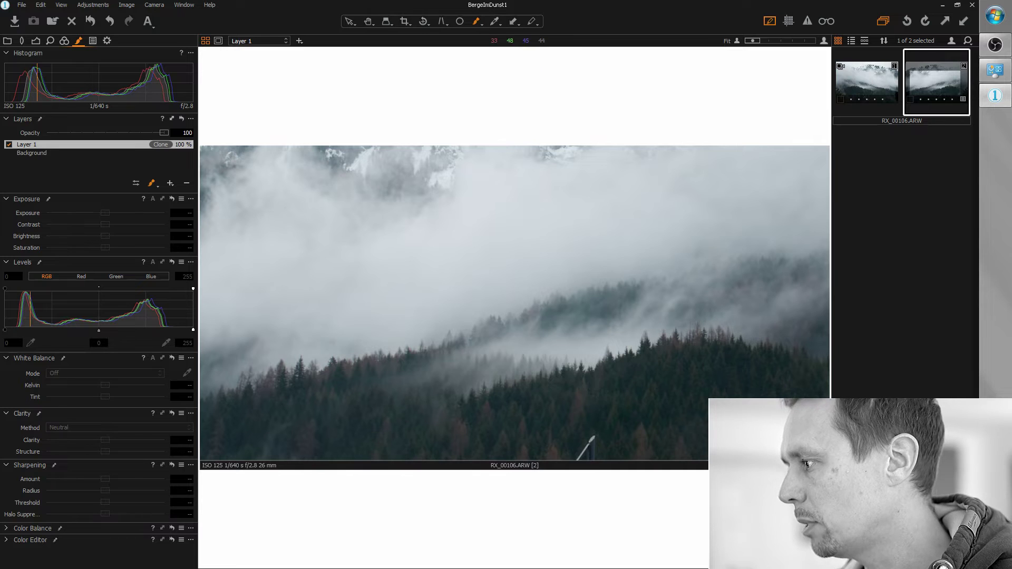
pyautogui.rightClick(560, 365)
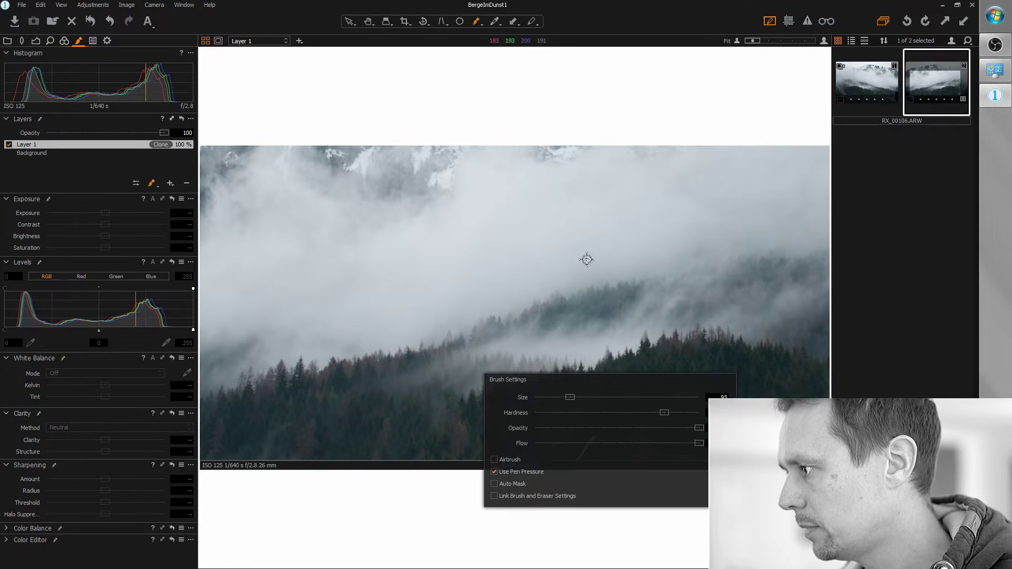
pyautogui.scroll(2, 585, 404)
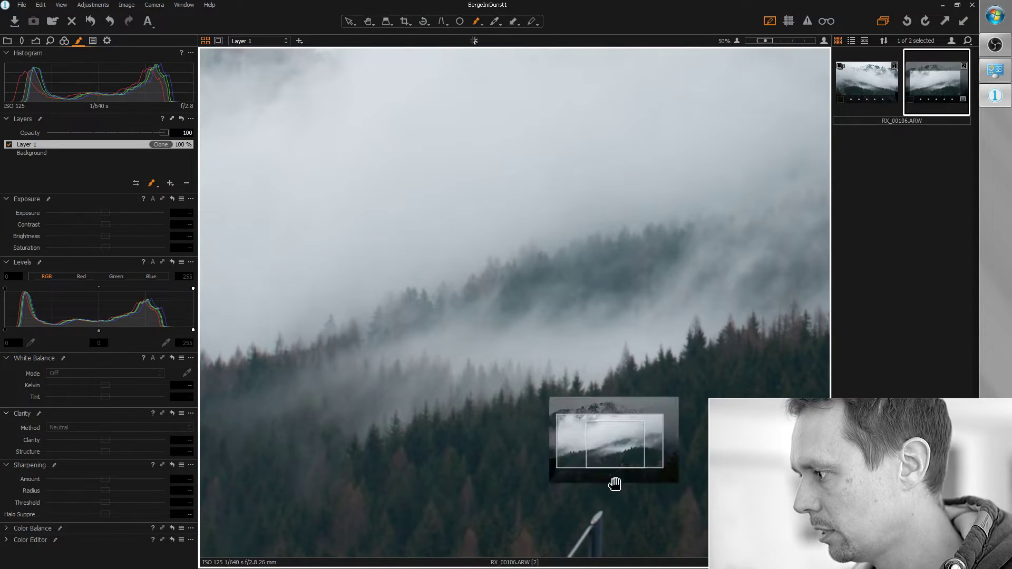
pyautogui.moveTo(612, 450); pyautogui.dragTo(590, 369)
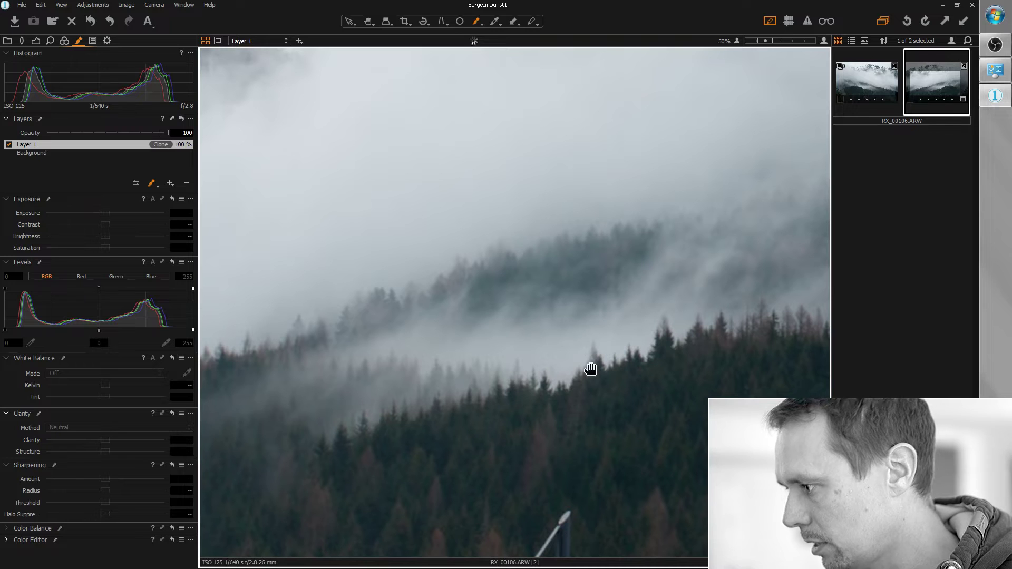
pyautogui.rightClick(563, 476)
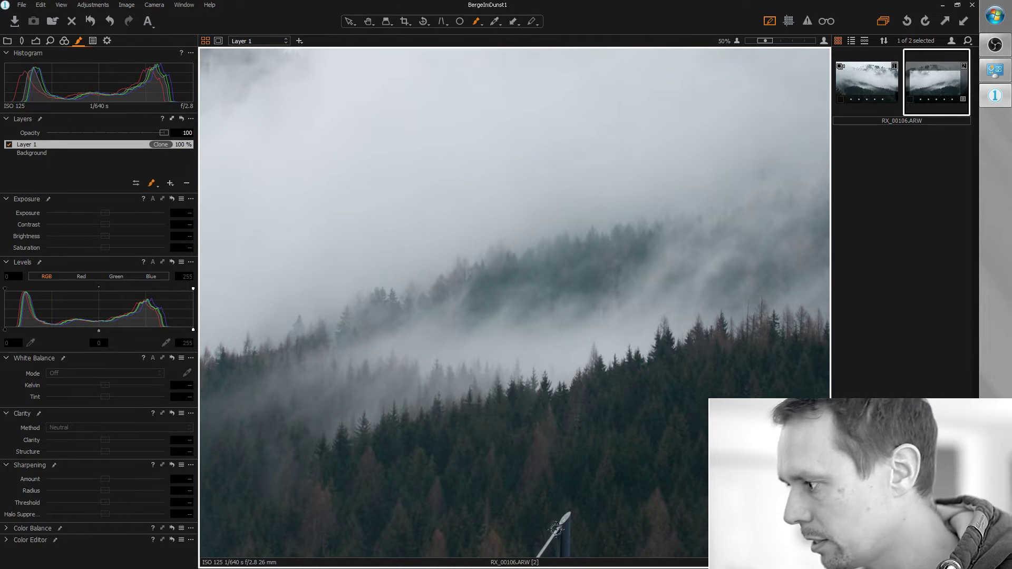
pyautogui.moveTo(569, 511)
pyautogui.mouseDown()
pyautogui.moveTo(530, 547)
pyautogui.moveTo(554, 538)
pyautogui.mouseUp()
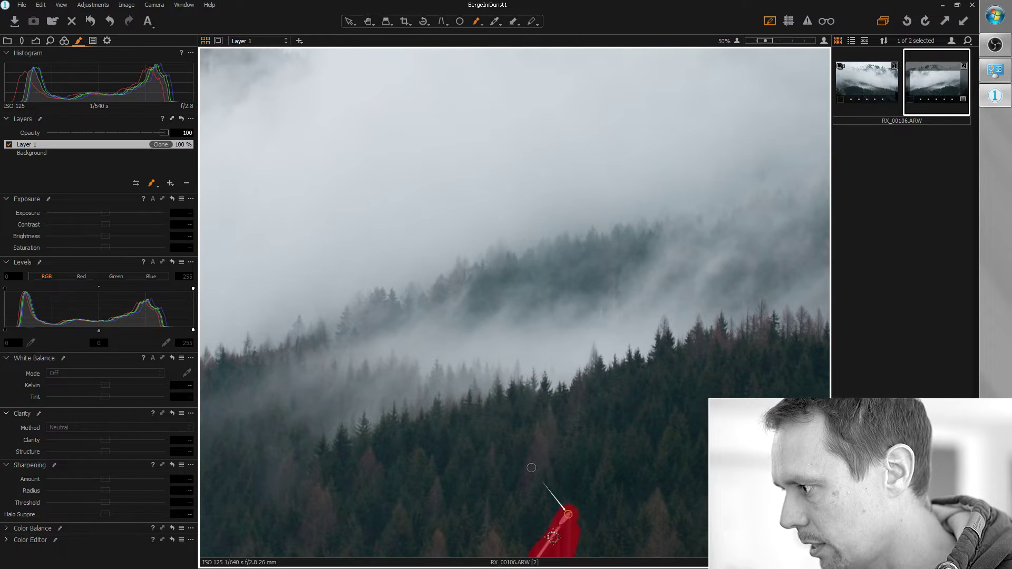
pyautogui.moveTo(552, 492)
pyautogui.mouseDown()
pyautogui.moveTo(533, 469)
pyautogui.moveTo(587, 485)
pyautogui.moveTo(626, 518)
pyautogui.moveTo(619, 516)
pyautogui.mouseUp()
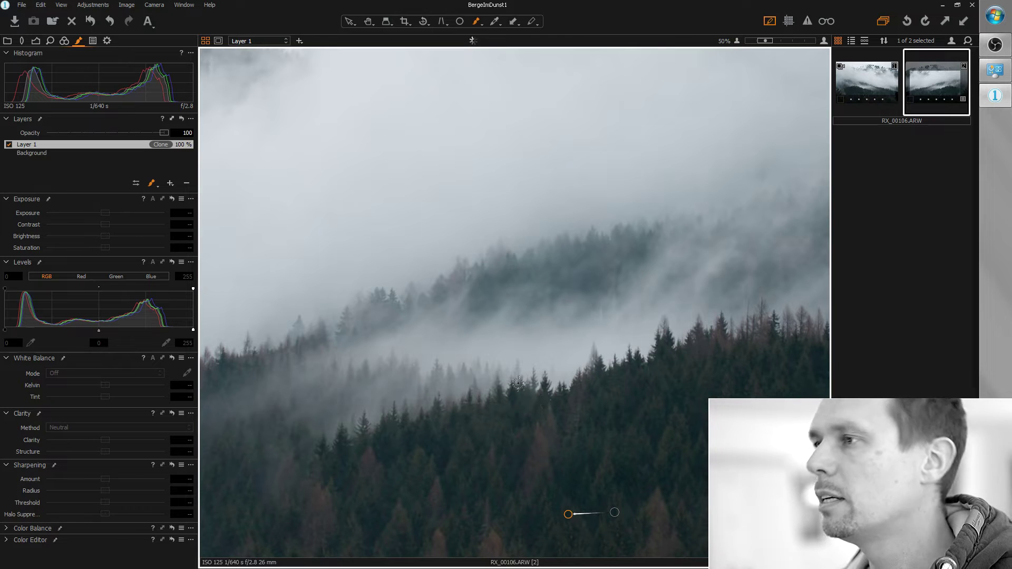
pyautogui.rightClick(161, 144)
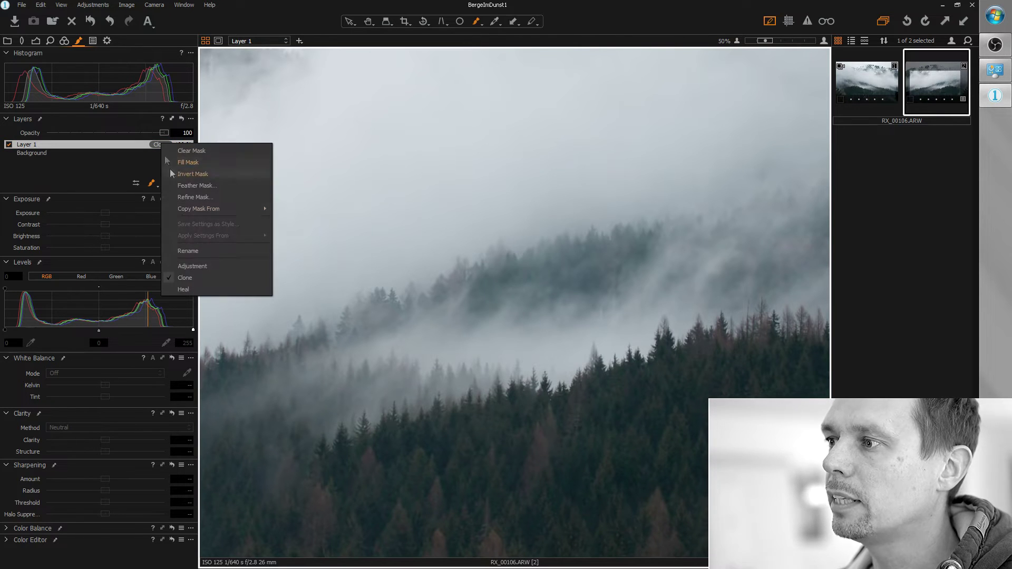
pyautogui.click(213, 287)
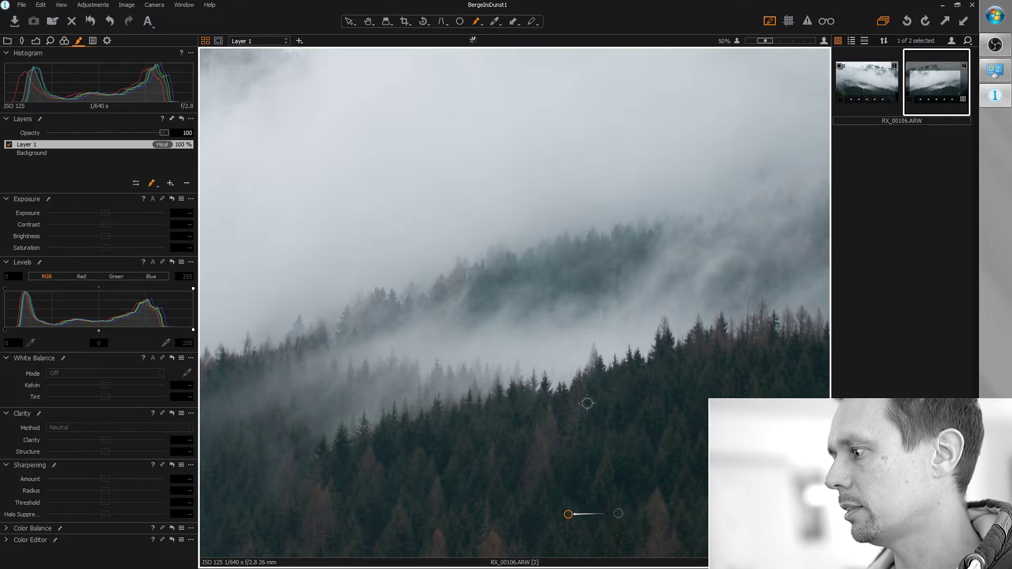
# Step: Make the Background layer black and white: Saturation -100, Contrast 10
pyautogui.click(349, 22)
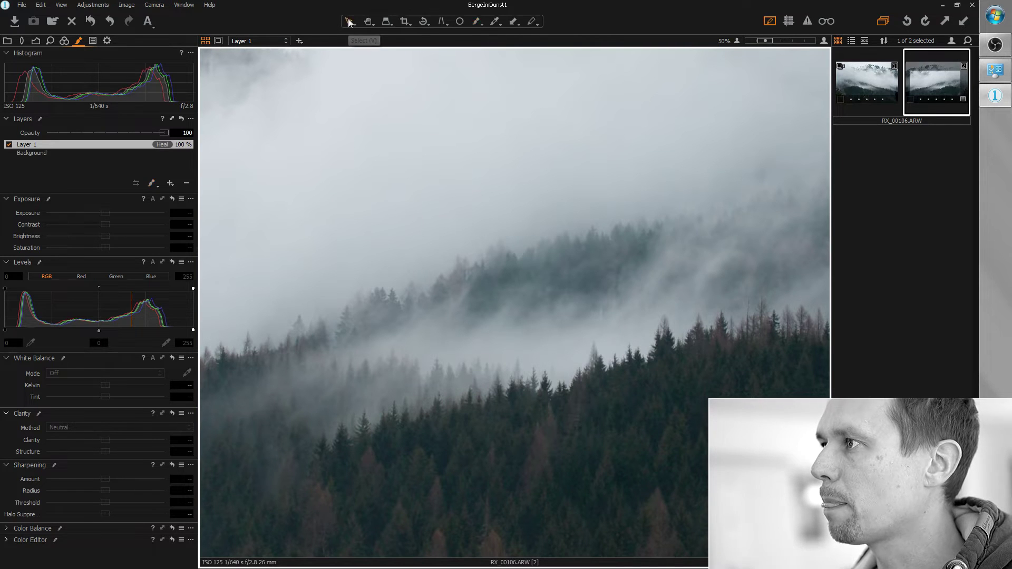
pyautogui.hotkey('ctrl', '0')
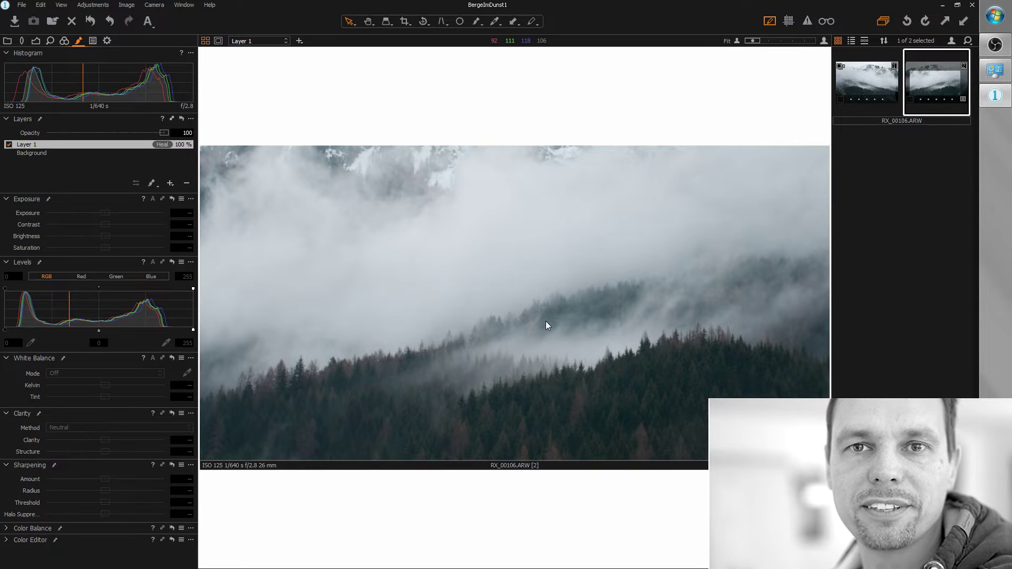
pyautogui.click(40, 153)
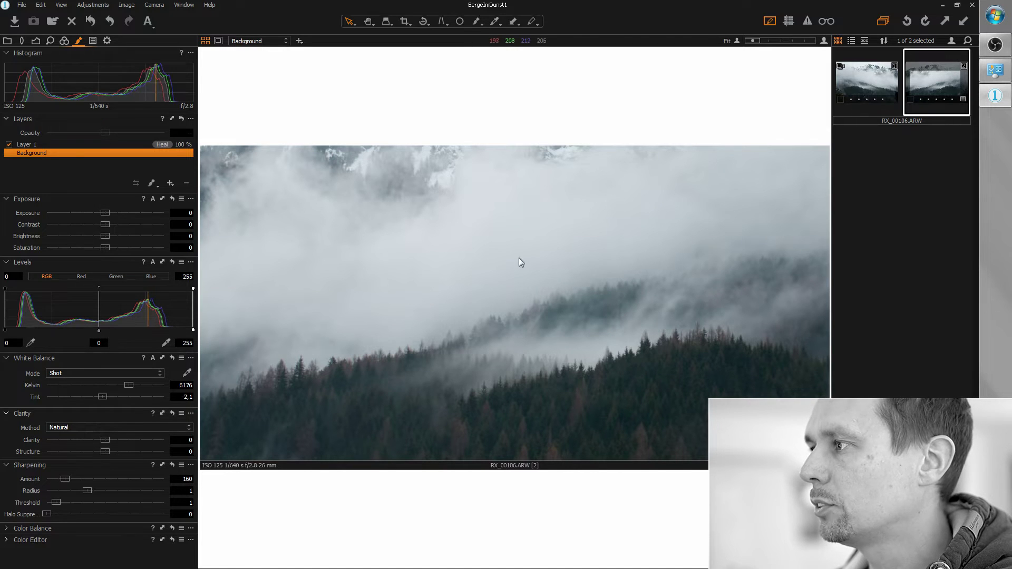
pyautogui.click(35, 42)
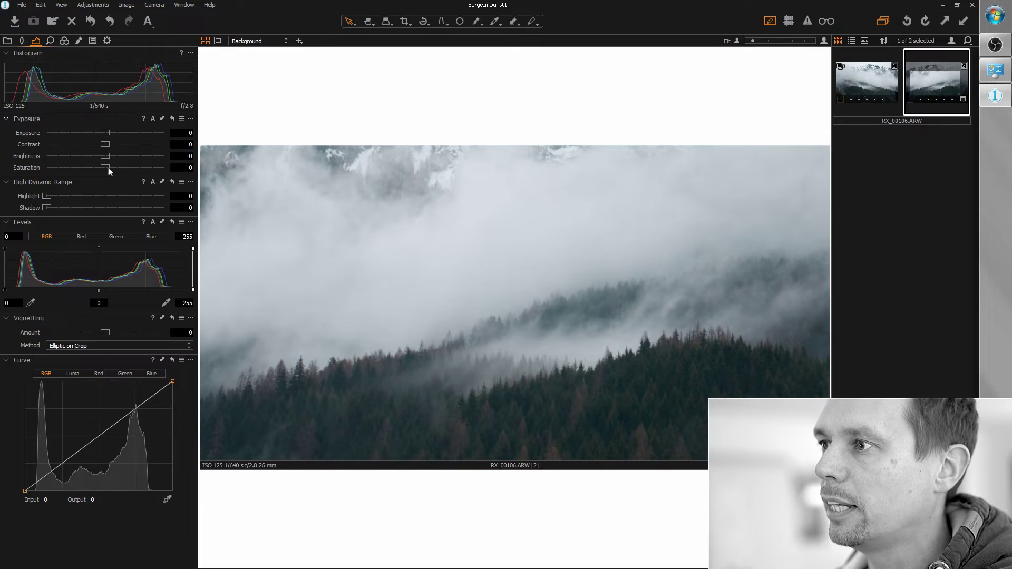
pyautogui.moveTo(106, 167); pyautogui.dragTo(42, 167)
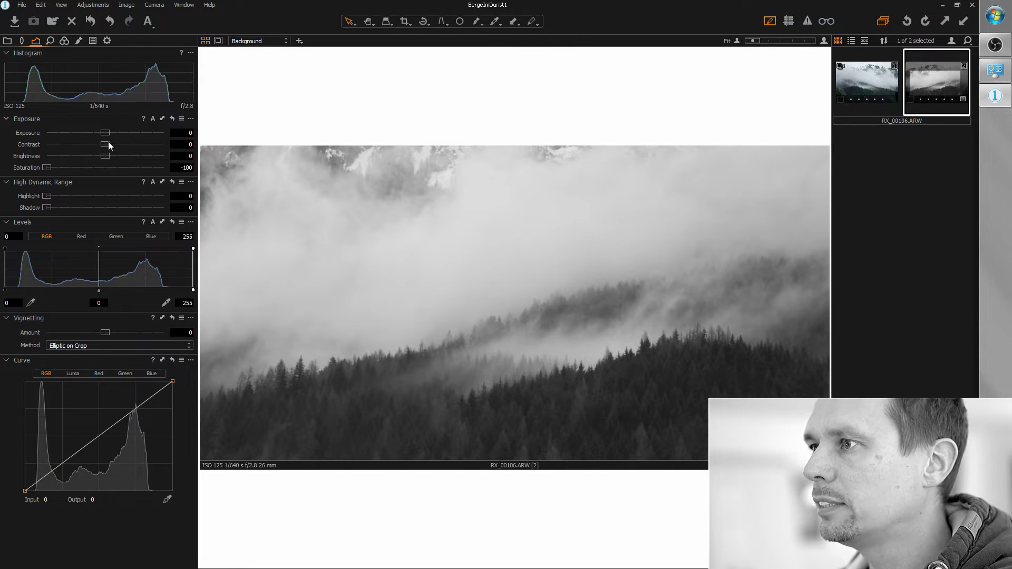
pyautogui.moveTo(106, 145); pyautogui.dragTo(118, 144)
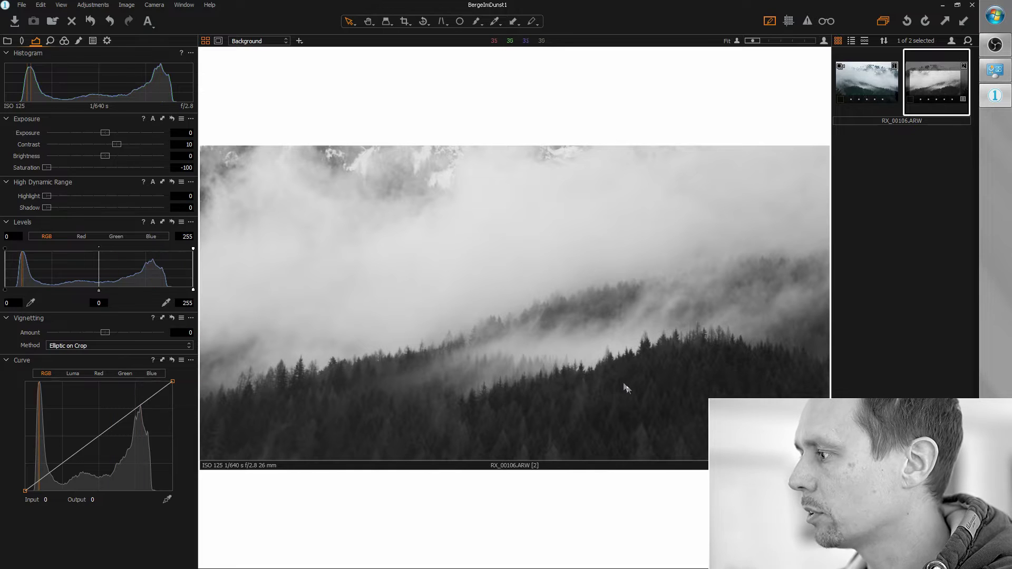
# Step: Zoom into the treeline to check detail and show the Details tools
pyautogui.scroll(3, 564, 390)
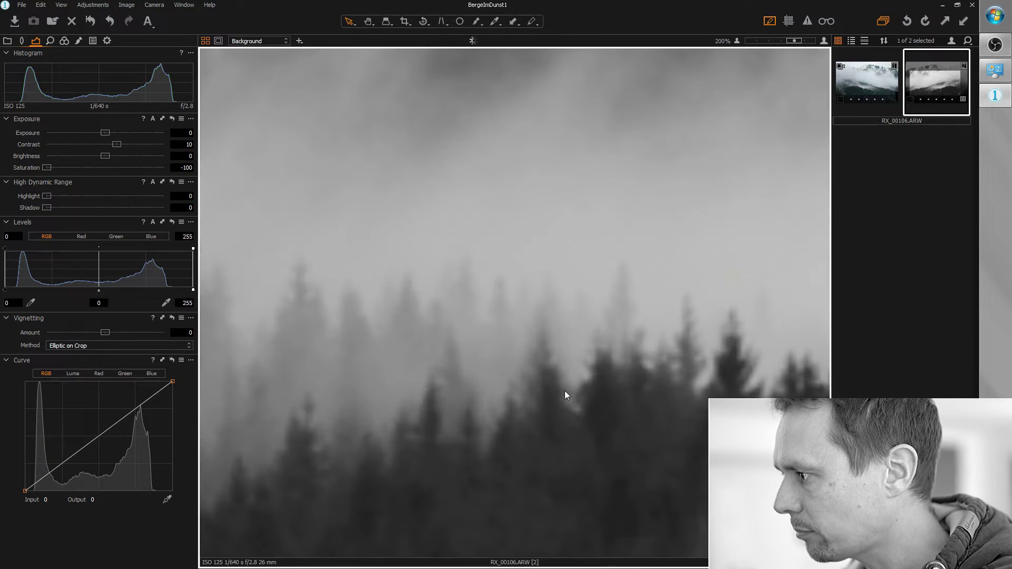
pyautogui.scroll(-4, 543, 321)
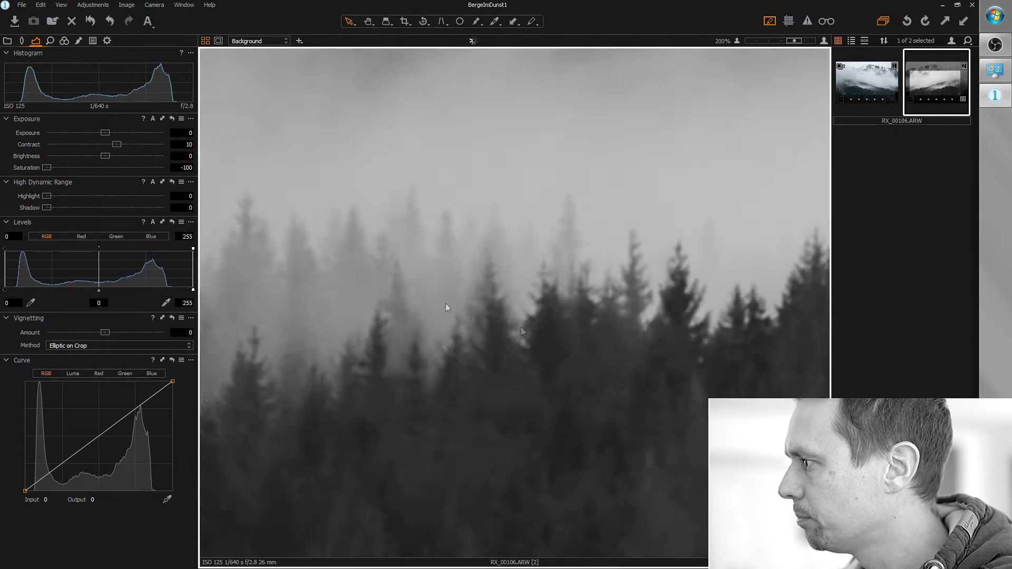
pyautogui.scroll(1, 533, 284)
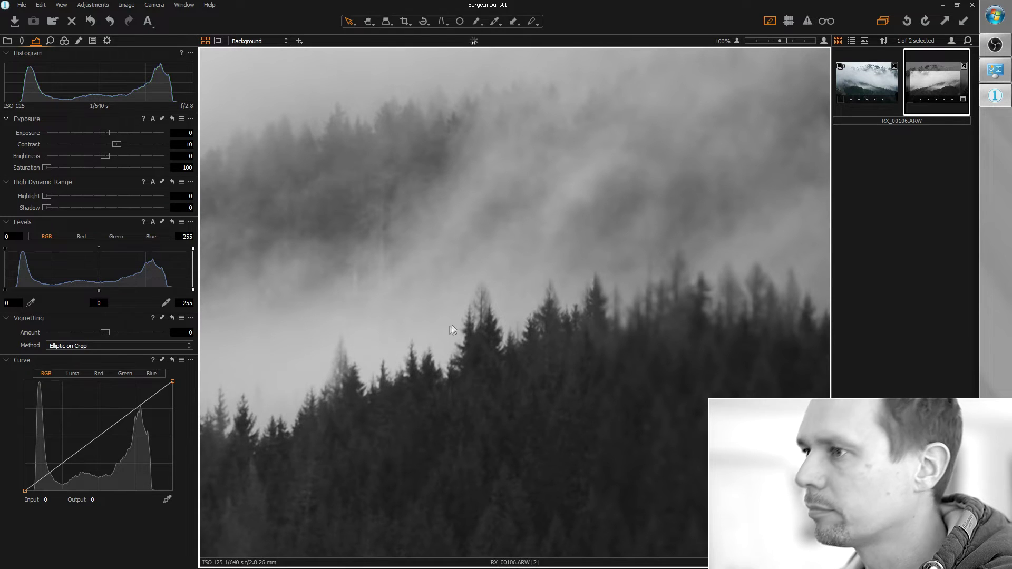
pyautogui.click(50, 41)
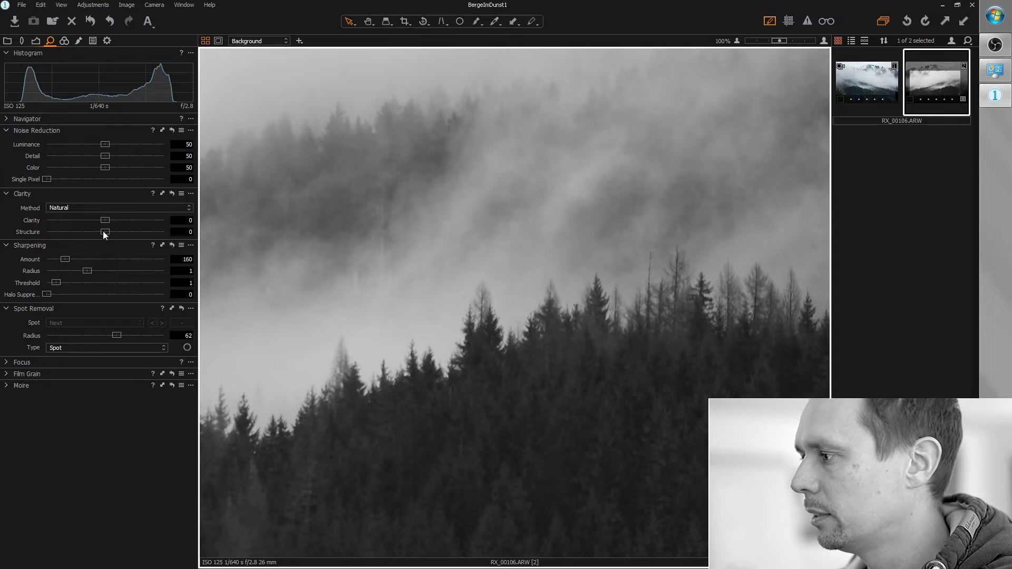
# Step: Set Clarity Structure to 60 and inspect the forest up close
pyautogui.moveTo(105, 232); pyautogui.dragTo(137, 232)
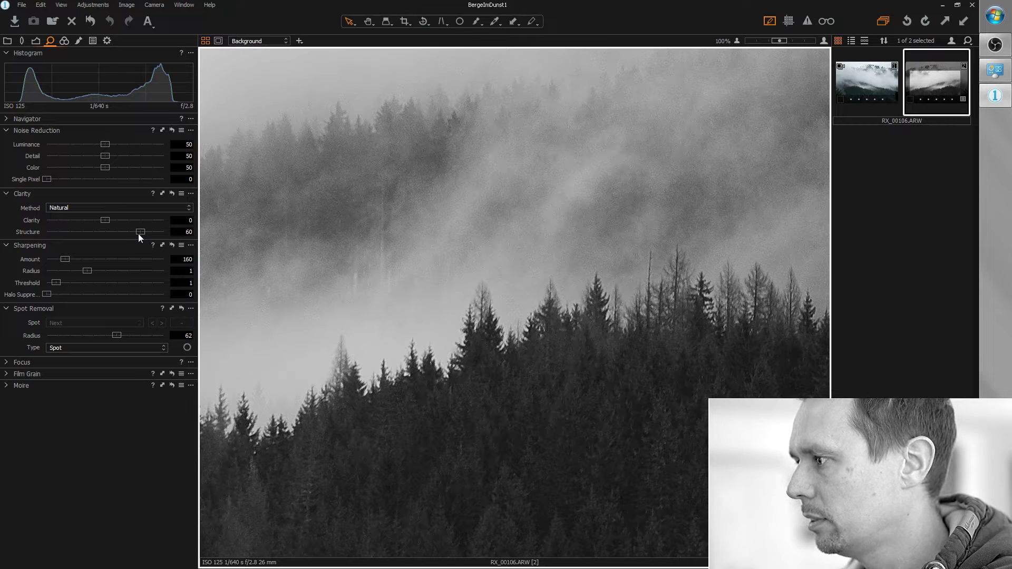
pyautogui.scroll(-1, 732, 362)
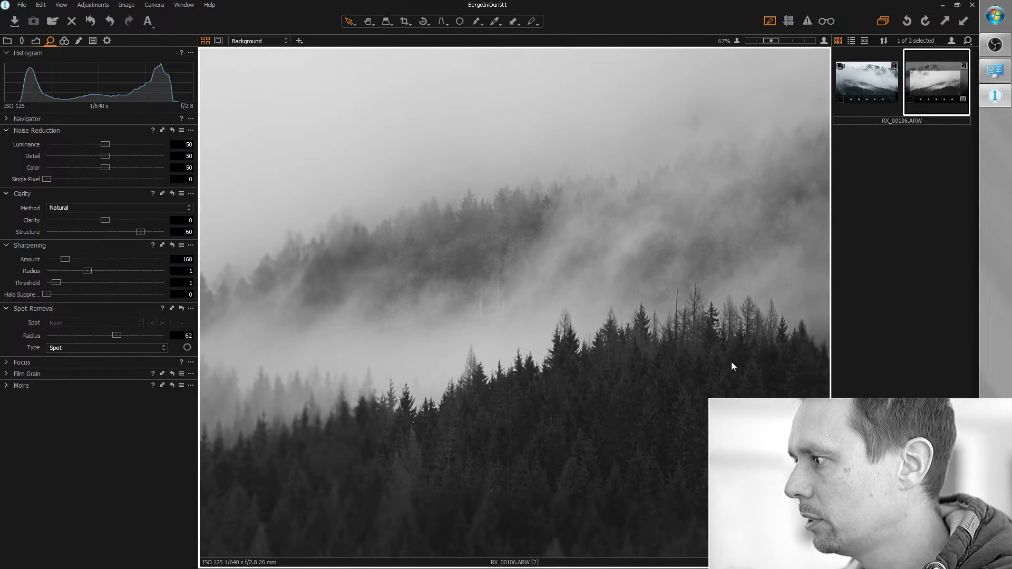
pyautogui.scroll(1, 555, 384)
pyautogui.scroll(1, 555, 385)
pyautogui.scroll(-1, 555, 385)
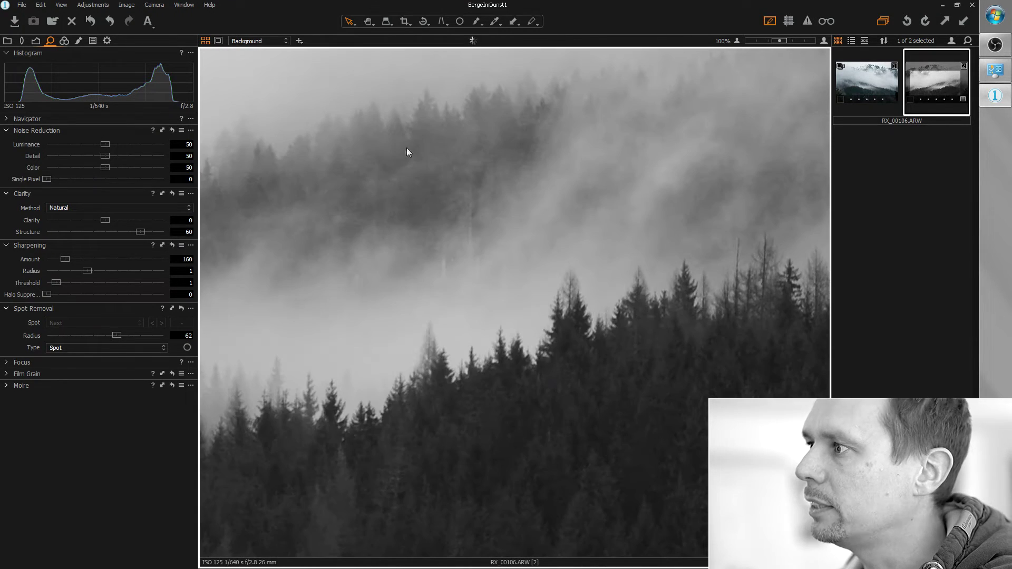
pyautogui.scroll(1, 432, 179)
pyautogui.scroll(-1, 413, 156)
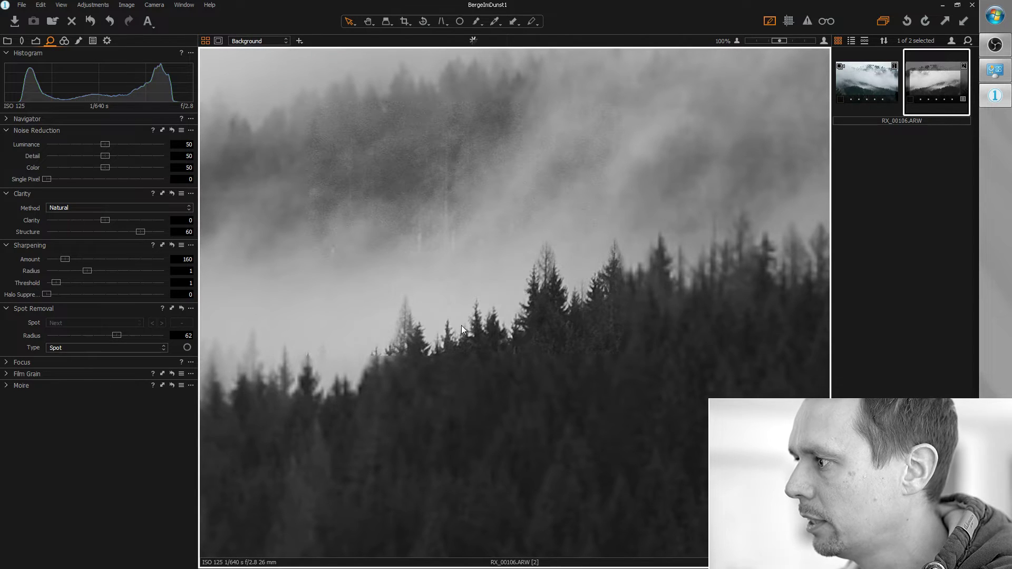
pyautogui.scroll(1, 461, 324)
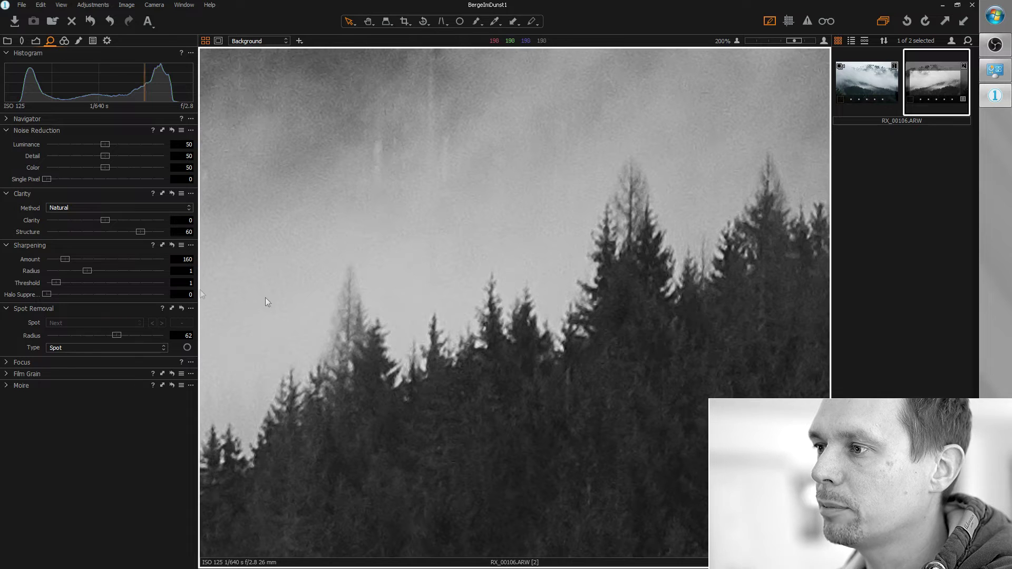
# Step: Settle Sharpening at Radius 1 and Amount 482, then fit the image in view
pyautogui.moveTo(87, 271); pyautogui.dragTo(174, 261)
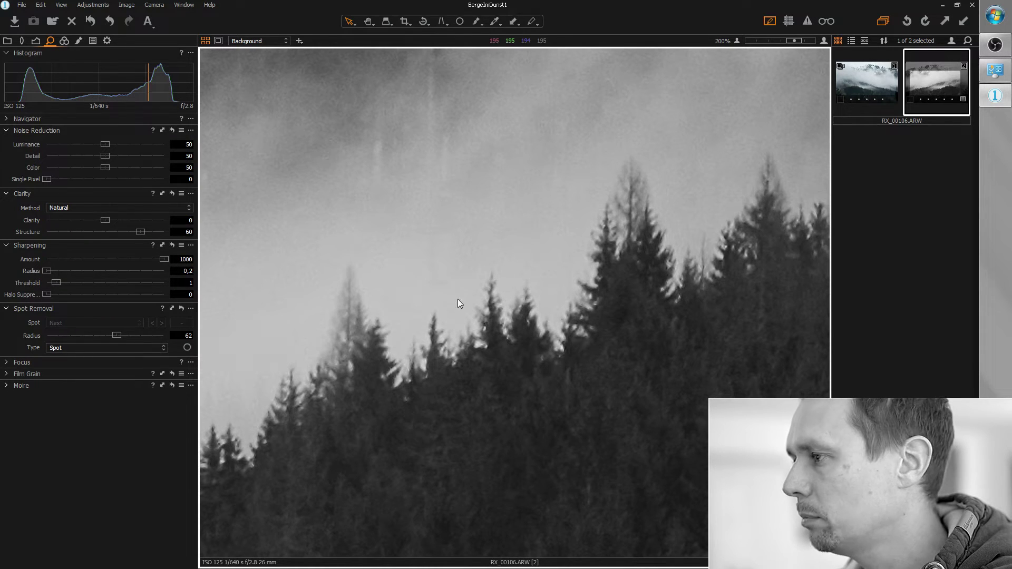
pyautogui.moveTo(46, 271); pyautogui.dragTo(84, 267)
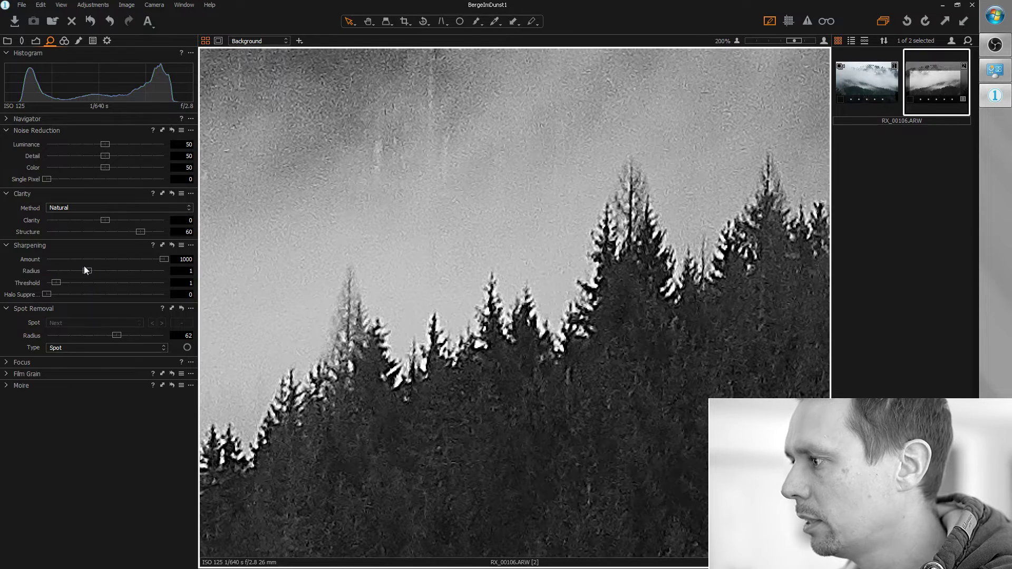
pyautogui.moveTo(163, 258); pyautogui.dragTo(124, 260)
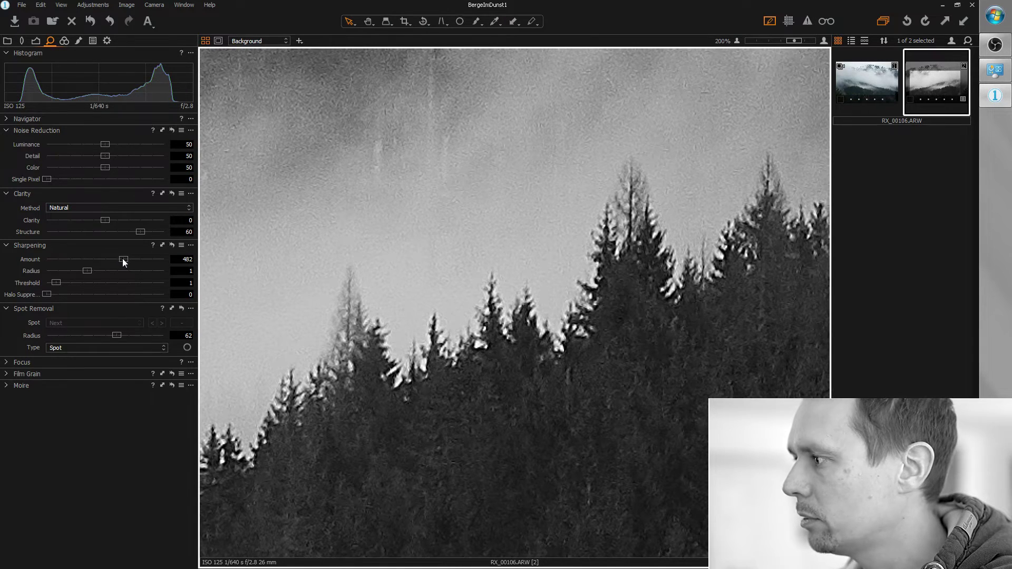
pyautogui.hotkey('ctrl', '0')
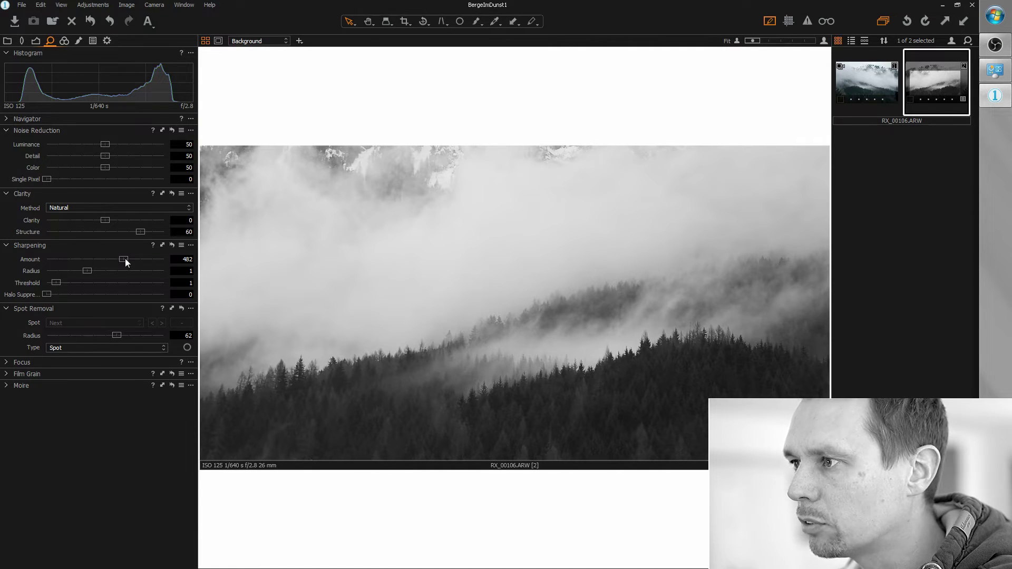
# Step: Raise Sharpening Amount to 899 at Radius 1, checking the grain zoomed in
pyautogui.moveTo(125, 258); pyautogui.dragTo(151, 261)
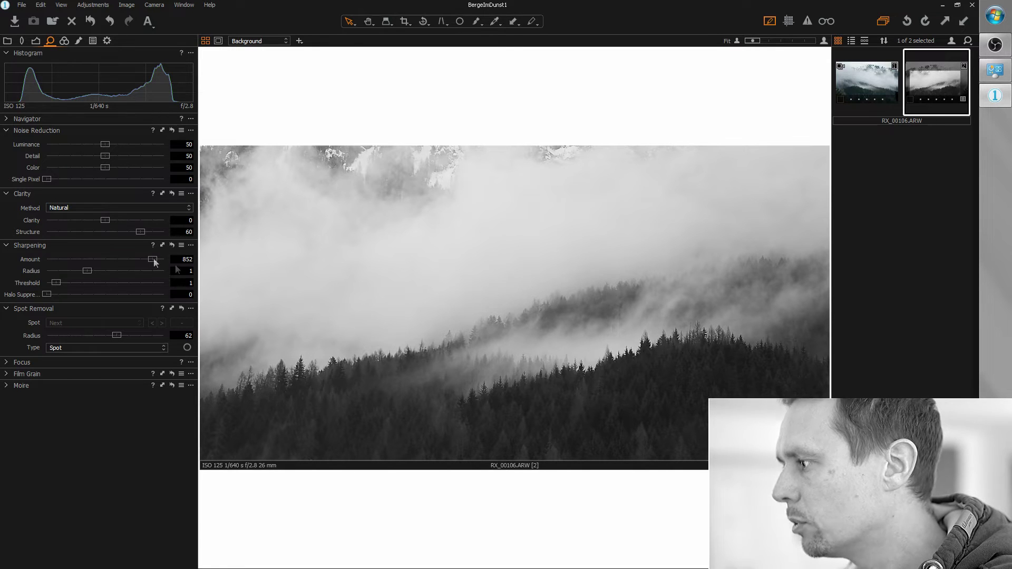
pyautogui.scroll(5, 626, 357)
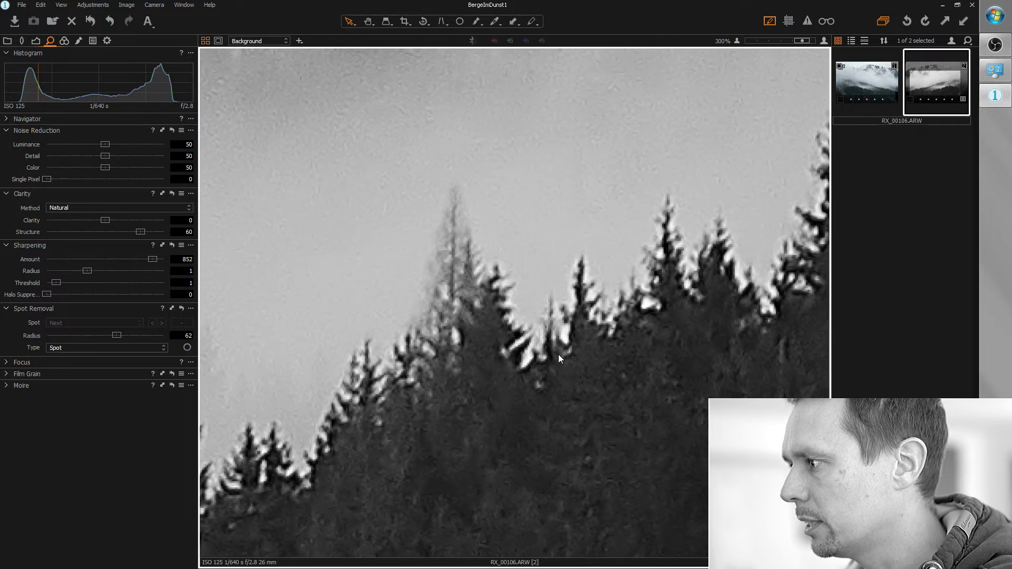
pyautogui.scroll(-5, 558, 354)
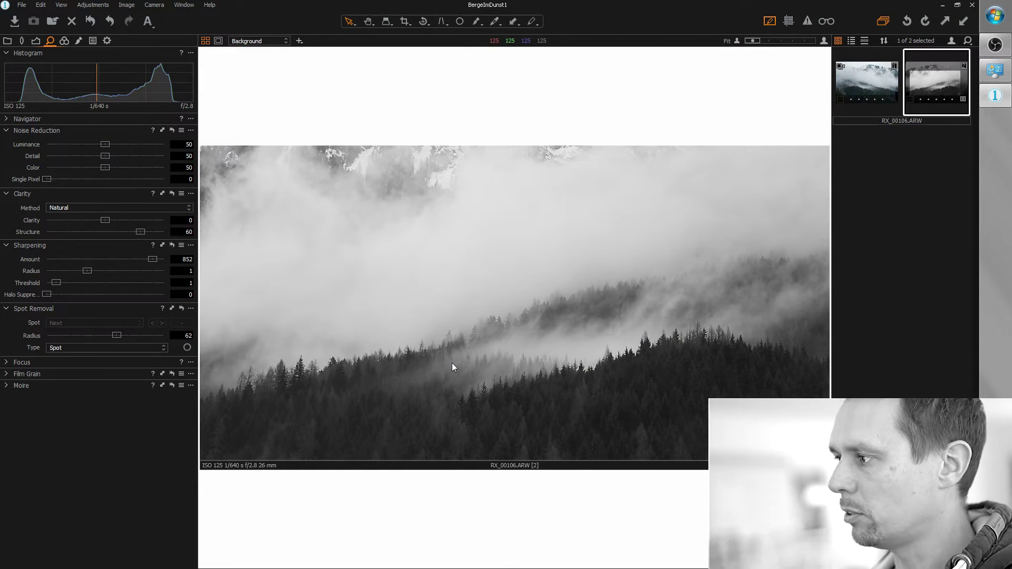
pyautogui.moveTo(153, 259); pyautogui.dragTo(156, 261)
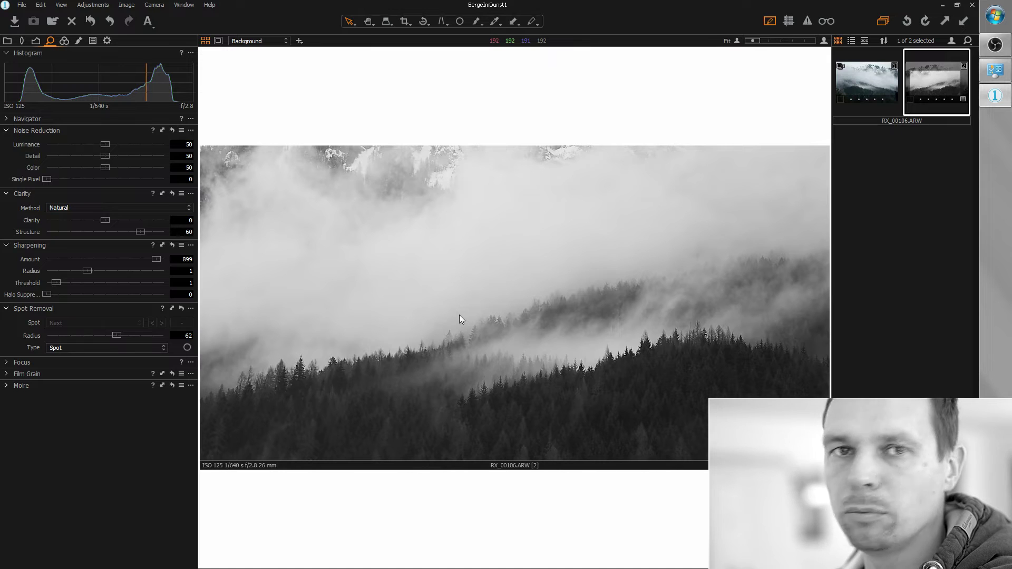
pyautogui.scroll(5, 466, 323)
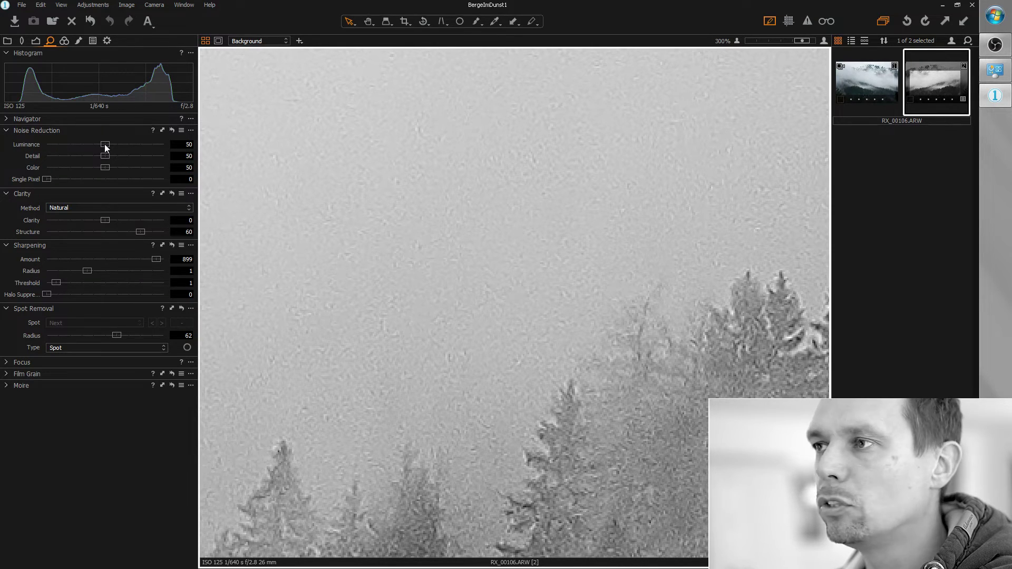
# Step: Set Luminance noise reduction to 95, easing back from 100, and show the colour tools
pyautogui.moveTo(107, 148); pyautogui.dragTo(167, 149)
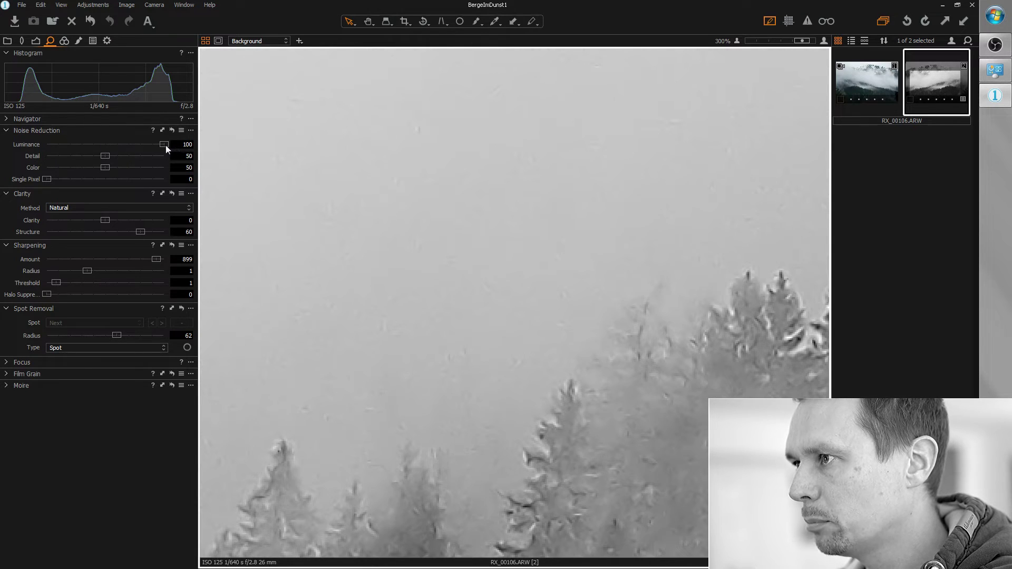
pyautogui.moveTo(163, 149)
pyautogui.mouseDown()
pyautogui.moveTo(144, 151)
pyautogui.moveTo(162, 149)
pyautogui.mouseUp()
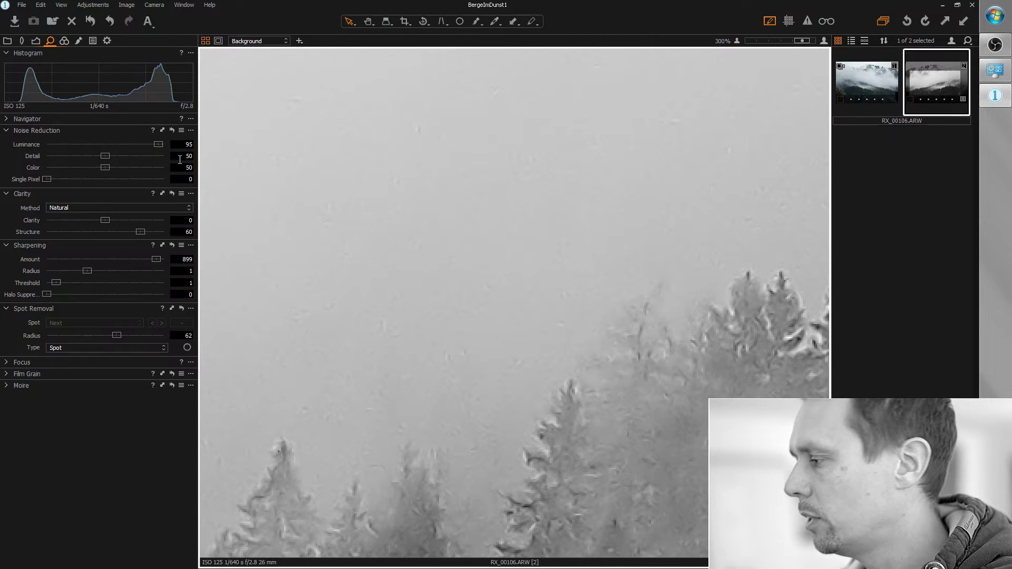
pyautogui.hotkey('ctrl', '0')
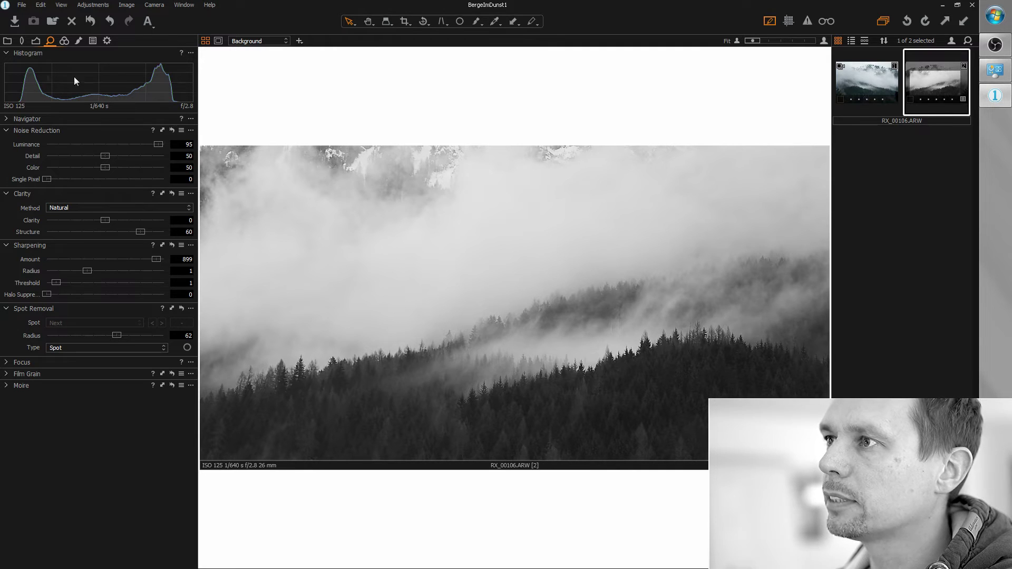
pyautogui.click(64, 42)
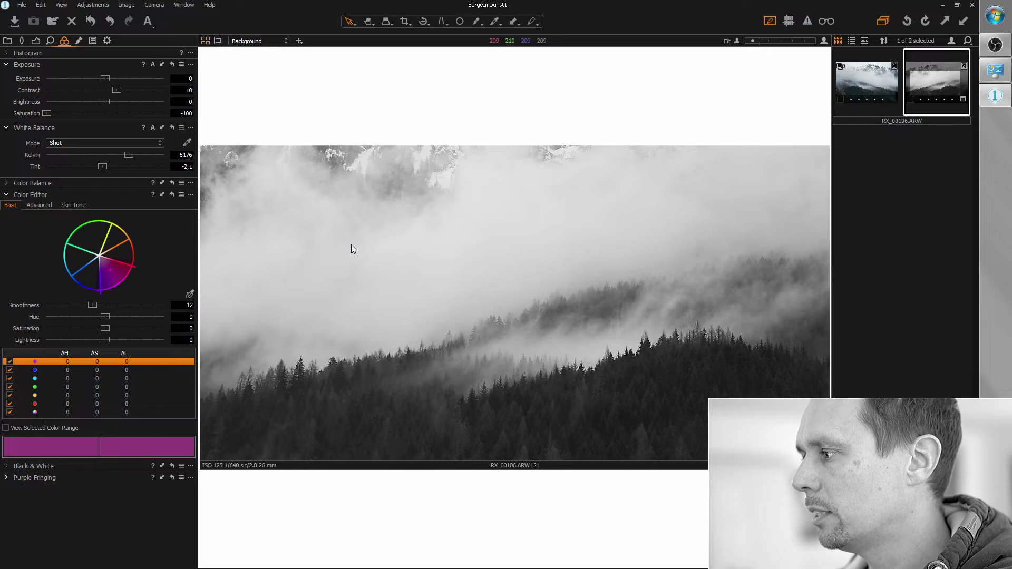
# Step: Set Saturation to -50 and white balance to 4314 K with Tint -2.1
pyautogui.moveTo(44, 112); pyautogui.dragTo(78, 115)
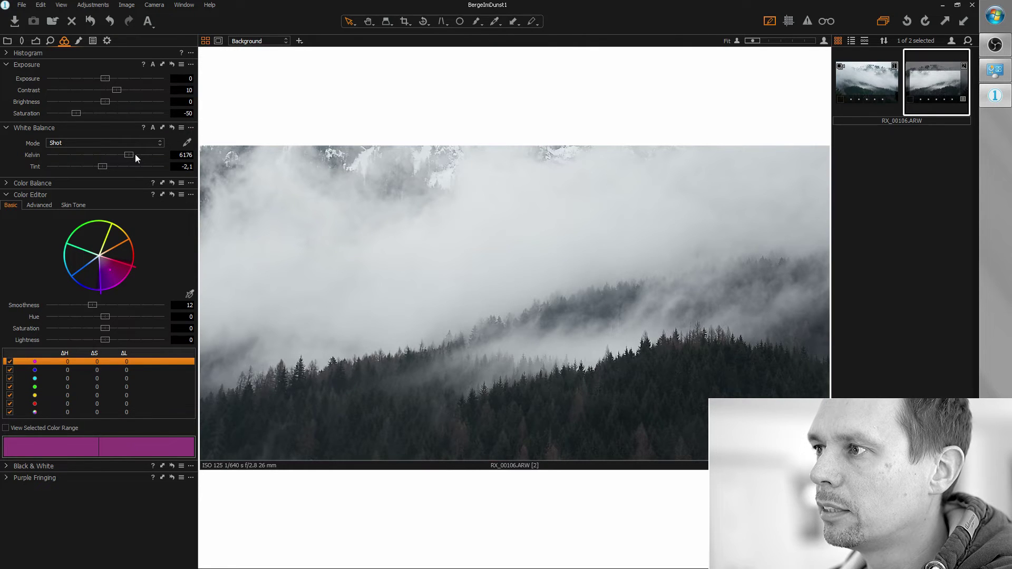
pyautogui.moveTo(129, 154); pyautogui.dragTo(105, 156)
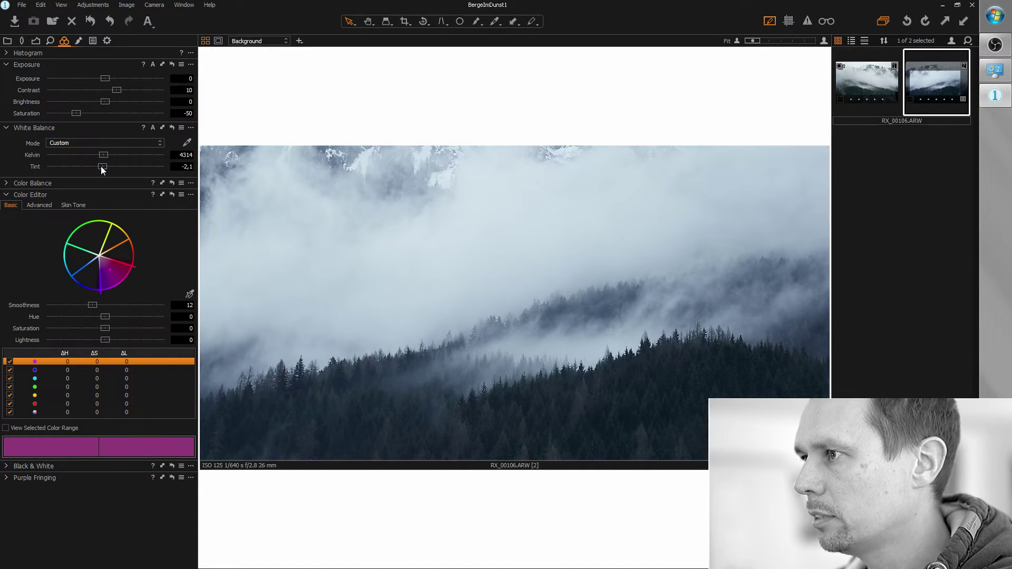
pyautogui.moveTo(100, 166)
pyautogui.mouseDown()
pyautogui.moveTo(109, 165)
pyautogui.moveTo(96, 166)
pyautogui.mouseUp()
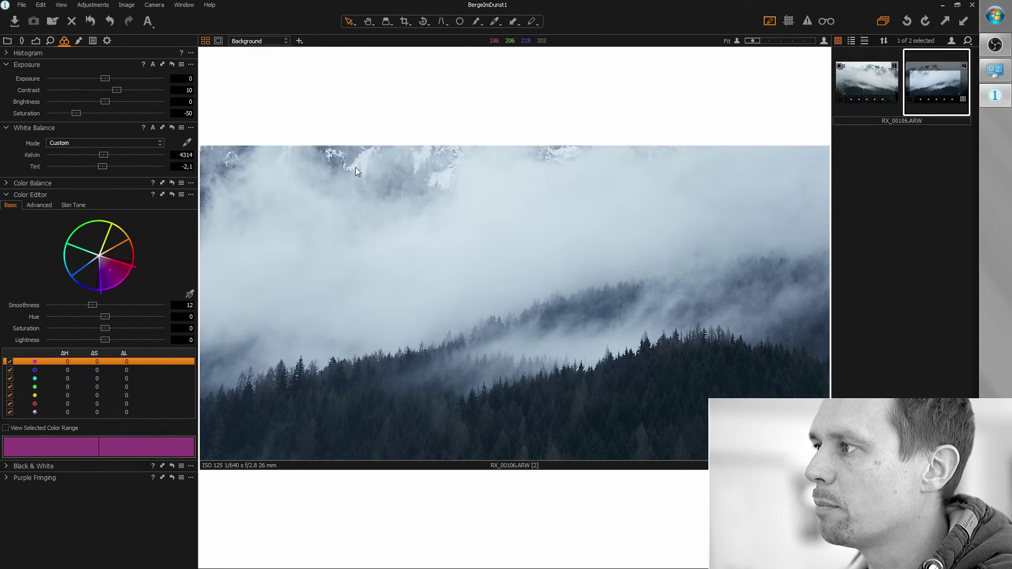
# Step: Add a new layer, Layer 2, and make it a Clone layer
pyautogui.click(79, 40)
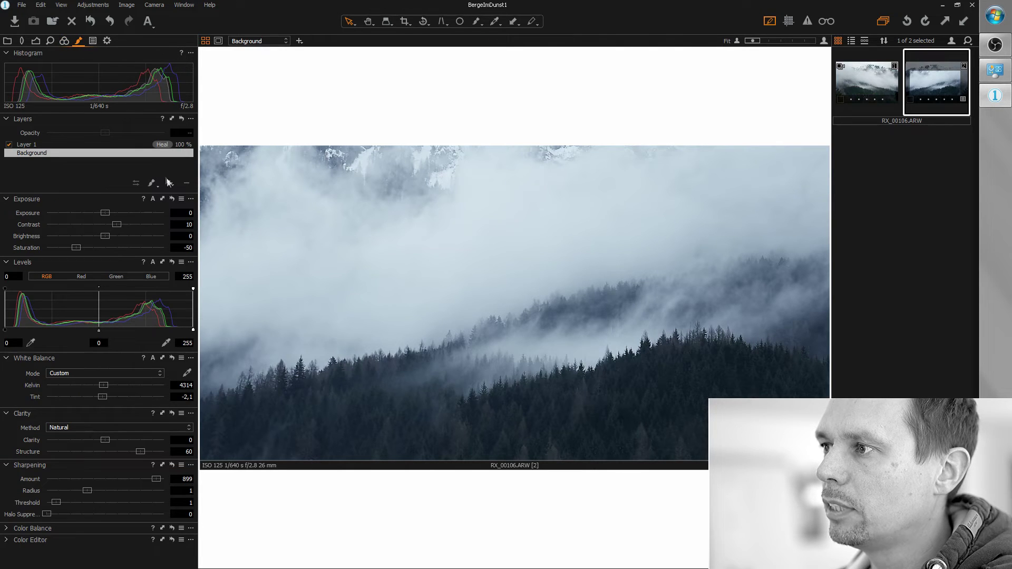
pyautogui.click(170, 184)
pyautogui.rightClick(159, 143)
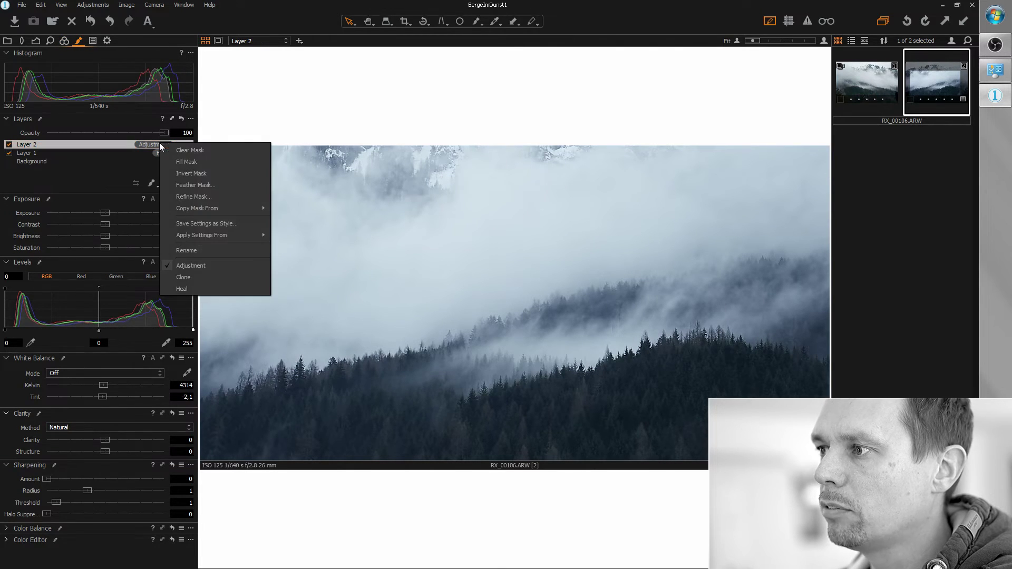
pyautogui.click(207, 283)
# Step: With a 759 brush, paint over the mountains along the top, sourcing fog from below
pyautogui.press('b')
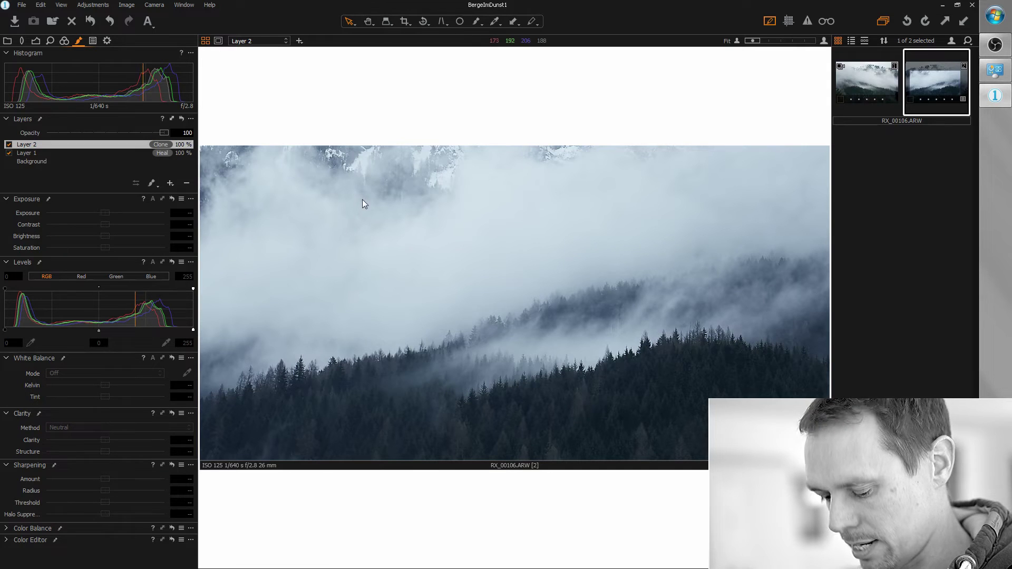
pyautogui.rightClick(325, 190)
pyautogui.moveTo(326, 191)
pyautogui.mouseDown()
pyautogui.moveTo(373, 191)
pyautogui.moveTo(363, 191)
pyautogui.mouseUp()
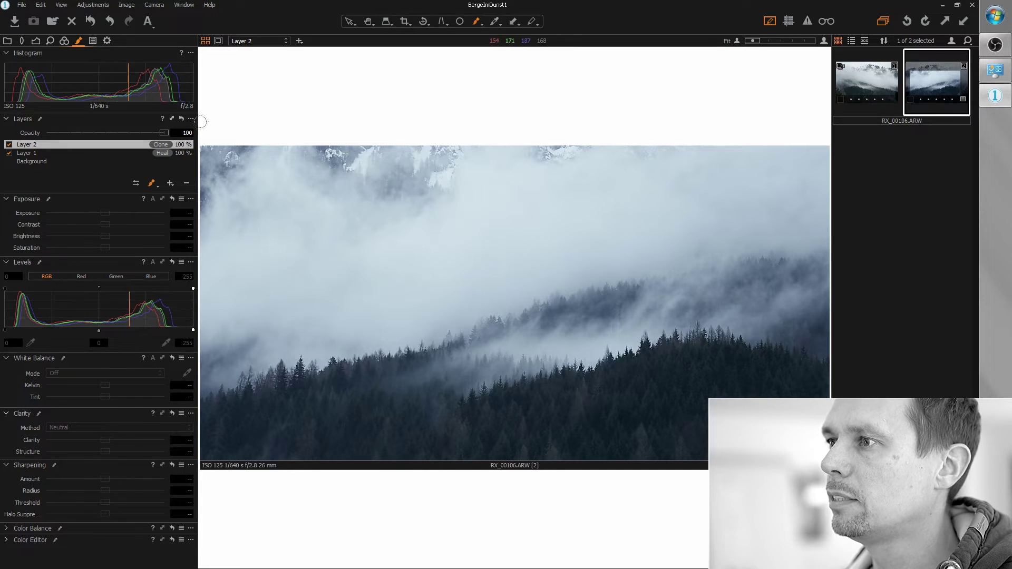
pyautogui.moveTo(180, 122)
pyautogui.mouseDown()
pyautogui.moveTo(167, 159)
pyautogui.moveTo(178, 125)
pyautogui.moveTo(253, 106)
pyautogui.moveTo(353, 139)
pyautogui.moveTo(477, 102)
pyautogui.moveTo(642, 98)
pyautogui.mouseUp()
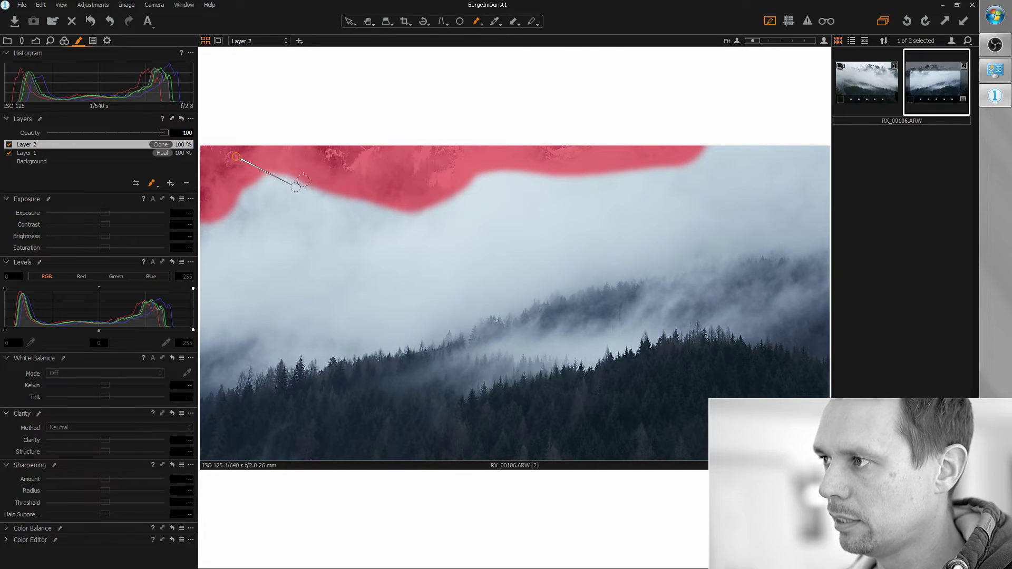
pyautogui.moveTo(300, 190)
pyautogui.mouseDown()
pyautogui.moveTo(235, 282)
pyautogui.moveTo(255, 262)
pyautogui.moveTo(241, 262)
pyautogui.mouseUp()
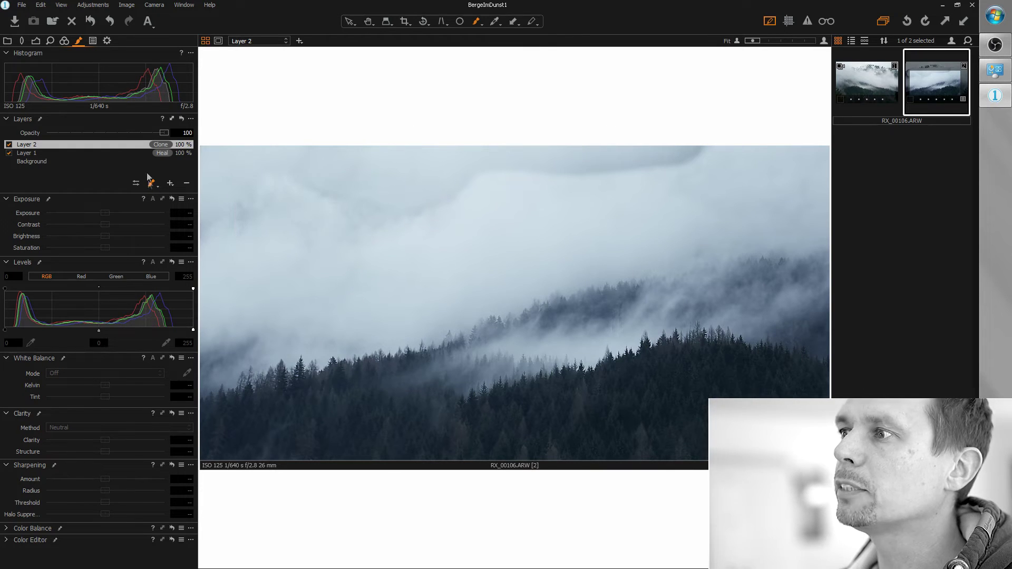
# Step: Change Layer 2's type from Clone to Heal in its layer options
pyautogui.rightClick(159, 144)
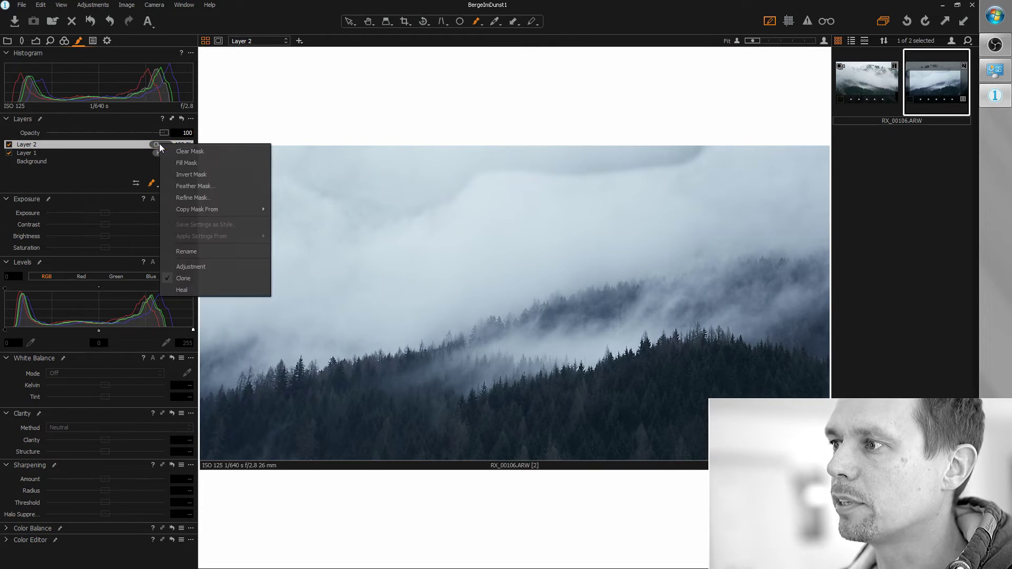
pyautogui.click(192, 290)
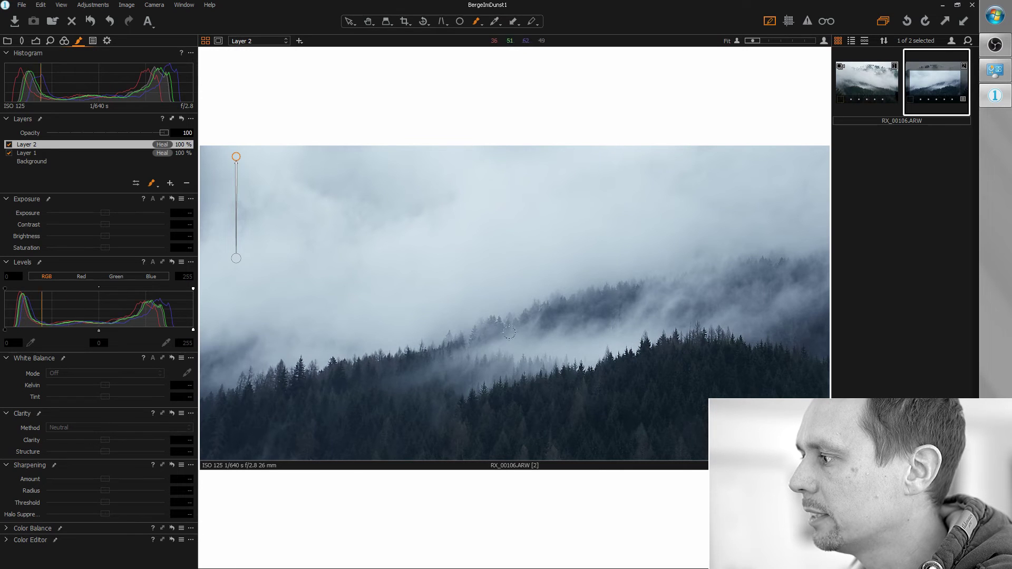
# Step: Add Layer 3 with a bottom-up gradient mask at Exposure 1.11, then add a neutral Layer 4
pyautogui.click(169, 183)
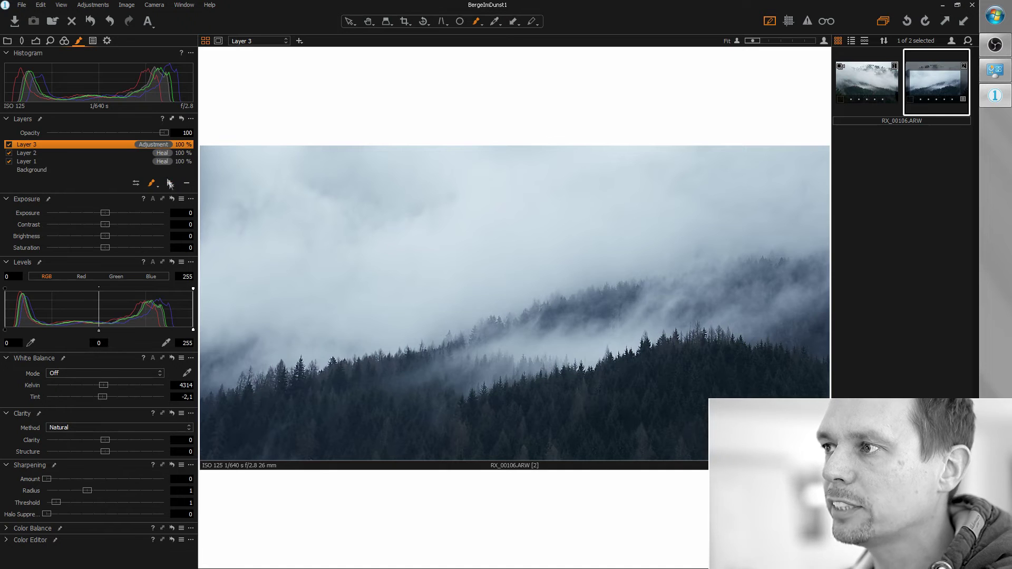
pyautogui.press('l')
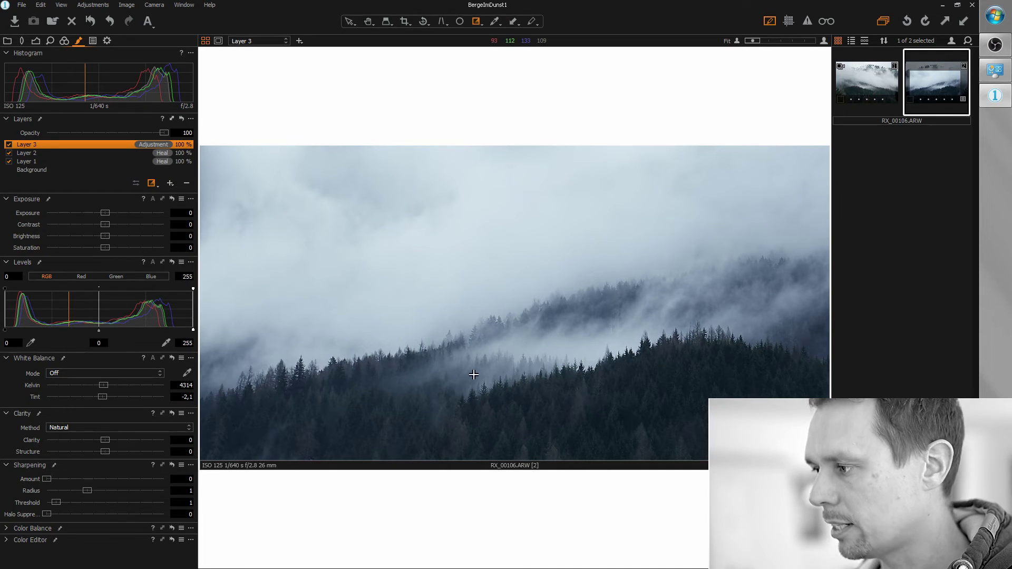
pyautogui.moveTo(552, 458); pyautogui.dragTo(565, 354)
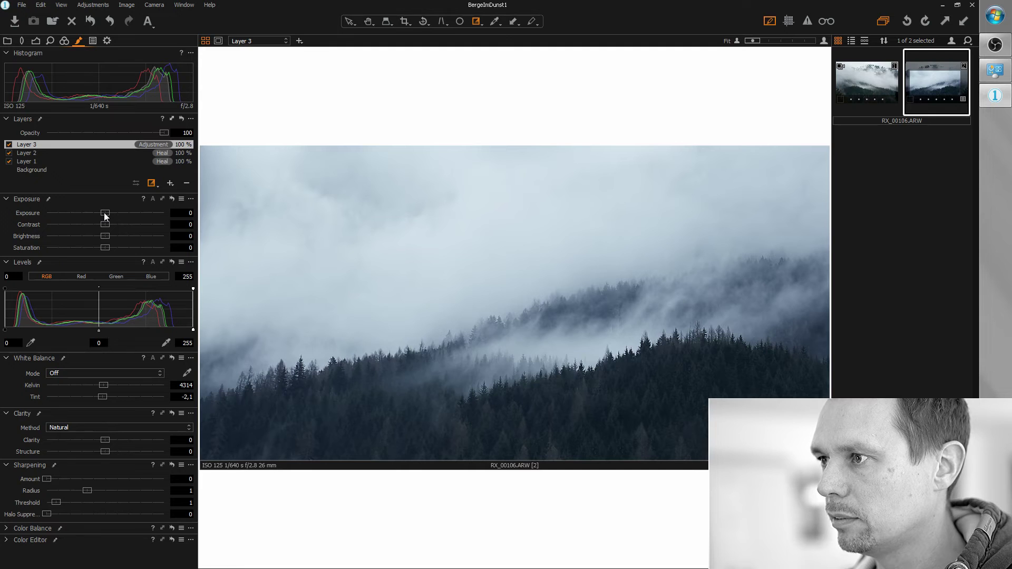
pyautogui.moveTo(104, 214); pyautogui.dragTo(120, 214)
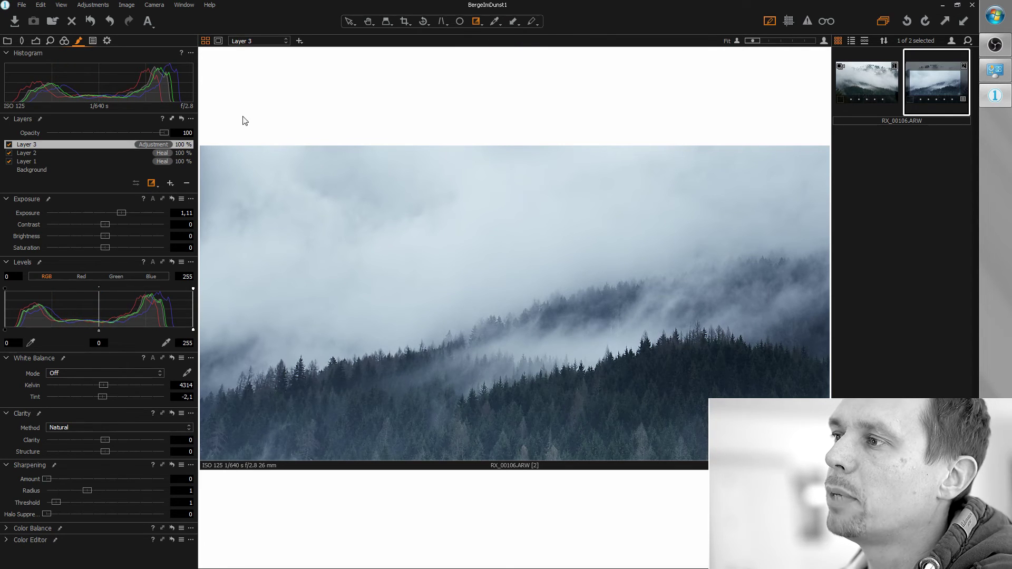
pyautogui.click(169, 183)
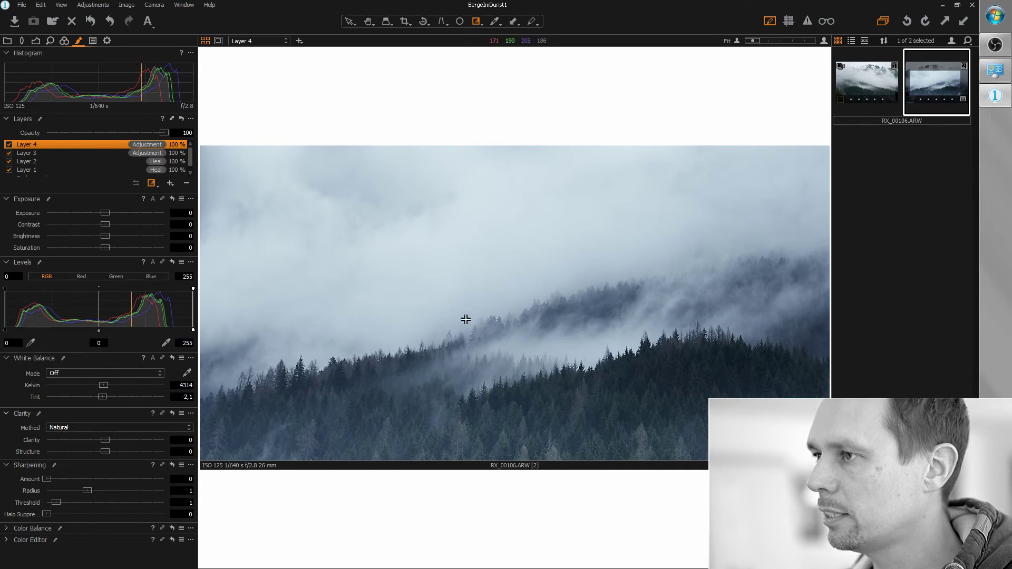
# Step: Brush a mask across the forest band on Layer 4 and raise its exposure to about 1
pyautogui.press('b')
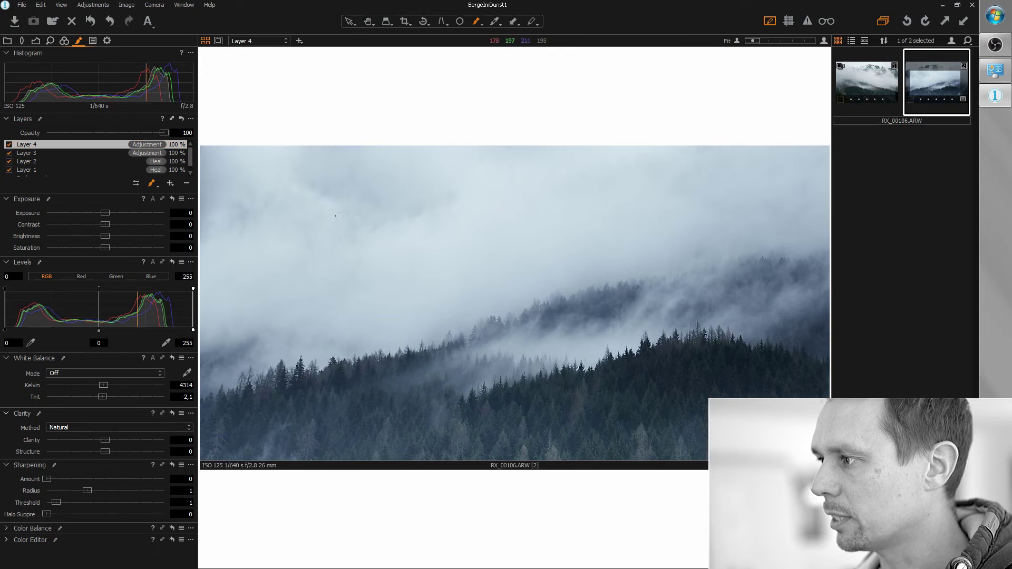
pyautogui.rightClick(382, 280)
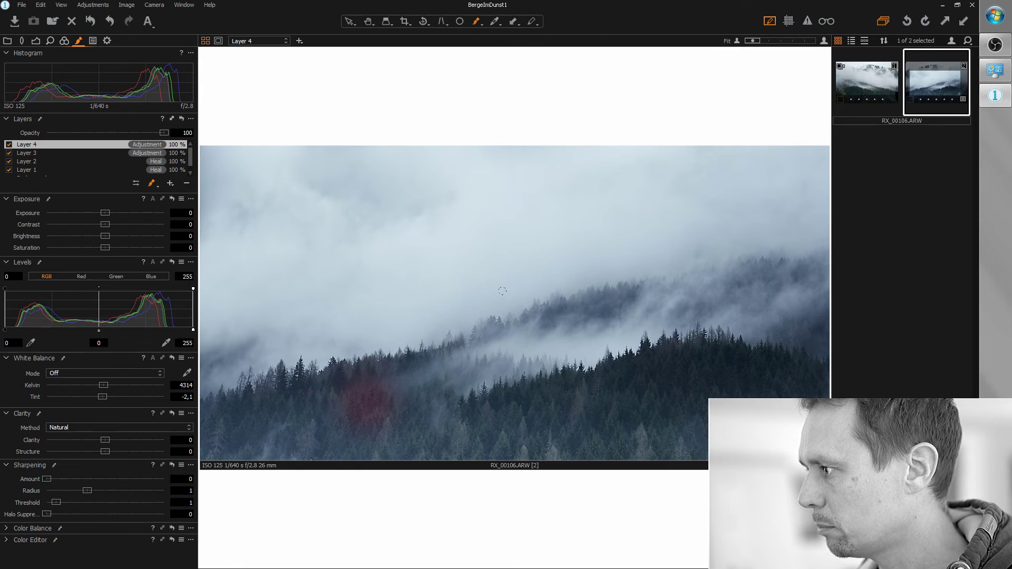
pyautogui.moveTo(503, 291)
pyautogui.mouseDown()
pyautogui.moveTo(627, 255)
pyautogui.moveTo(772, 240)
pyautogui.mouseUp()
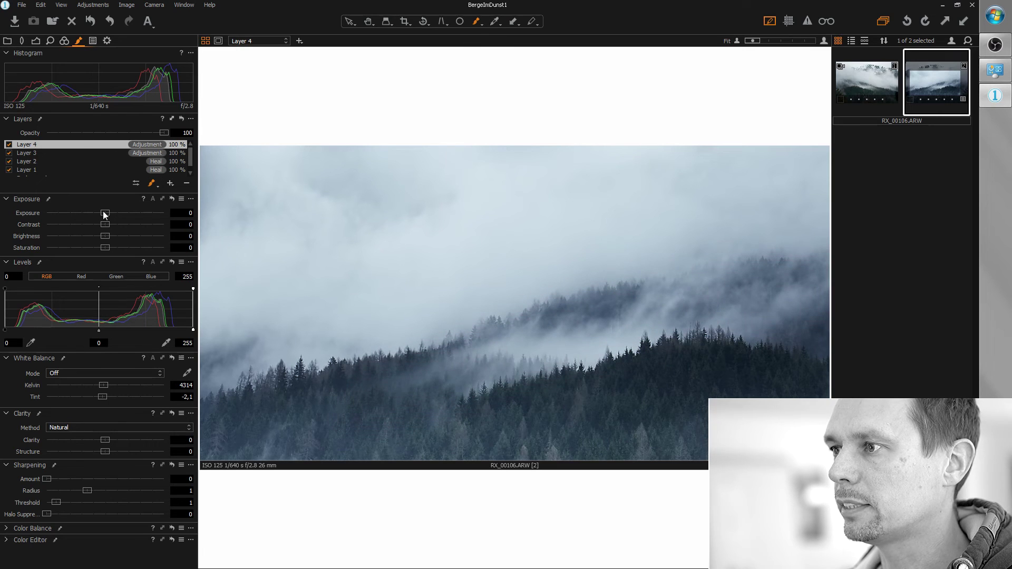
pyautogui.moveTo(104, 214); pyautogui.dragTo(118, 211)
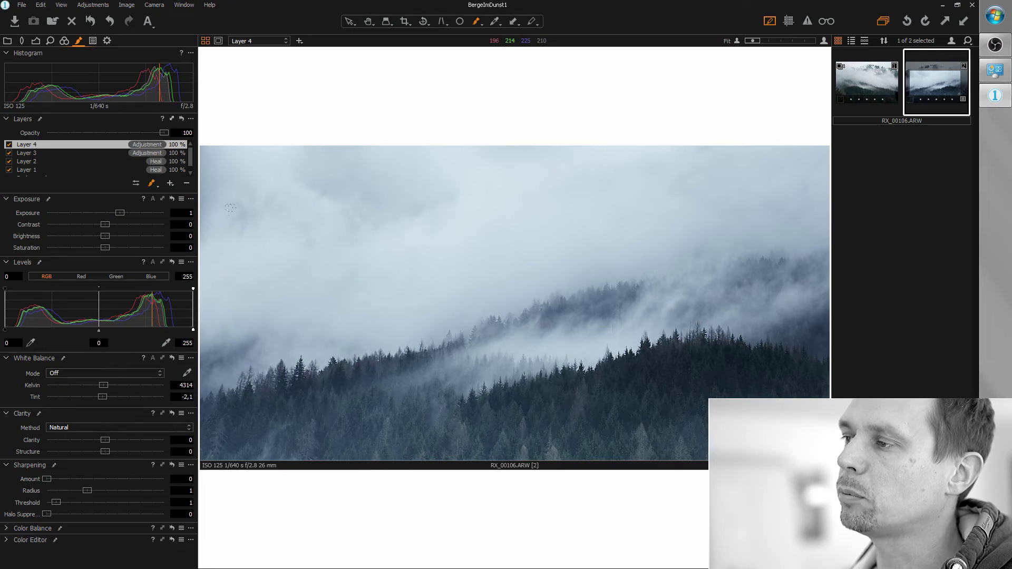
# Step: Add adjustment Layer 5 and enlarge the brush size from 369 to 704
pyautogui.rightClick(203, 216)
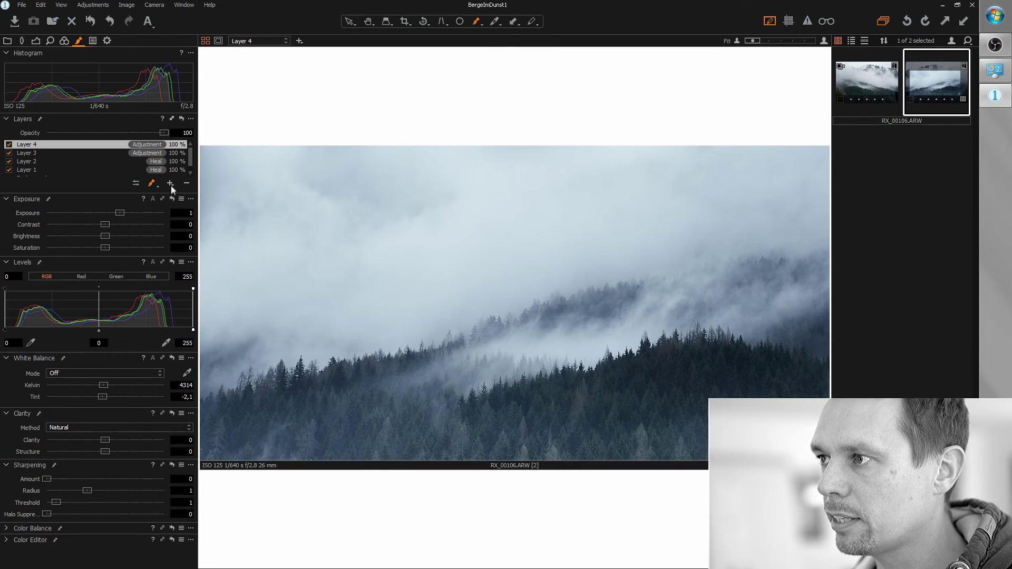
pyautogui.click(169, 183)
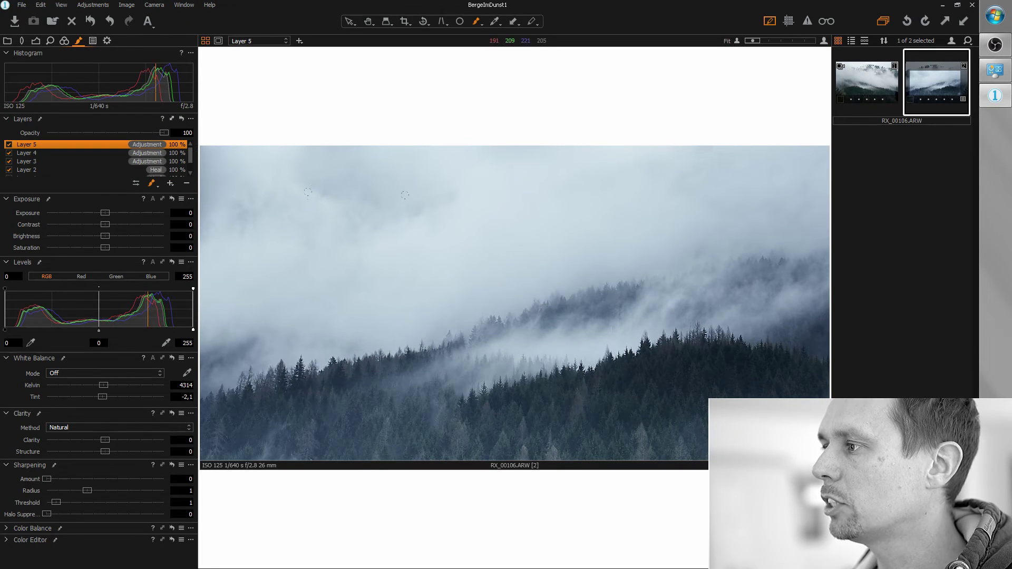
pyautogui.rightClick(258, 235)
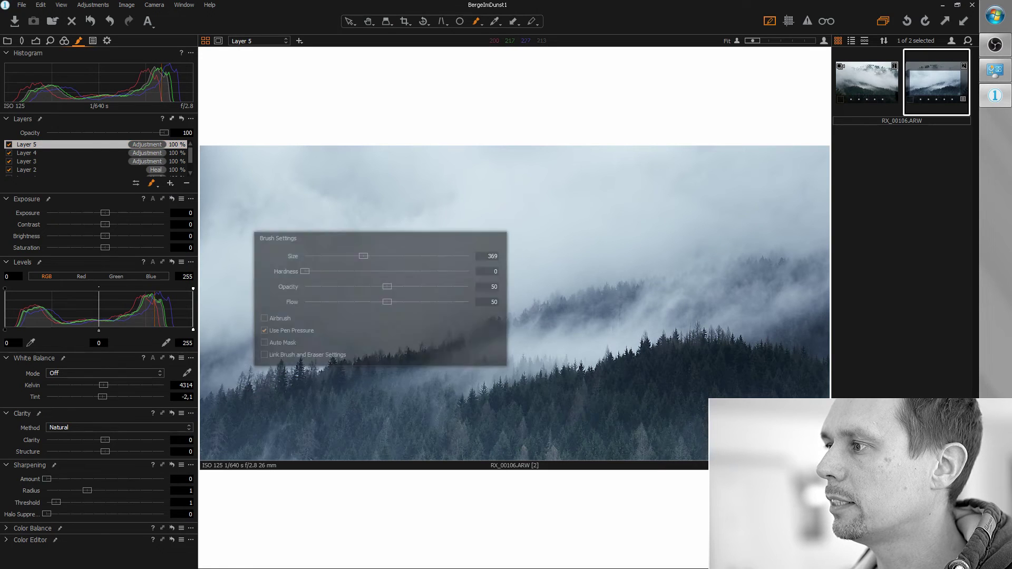
pyautogui.moveTo(363, 255); pyautogui.dragTo(379, 256)
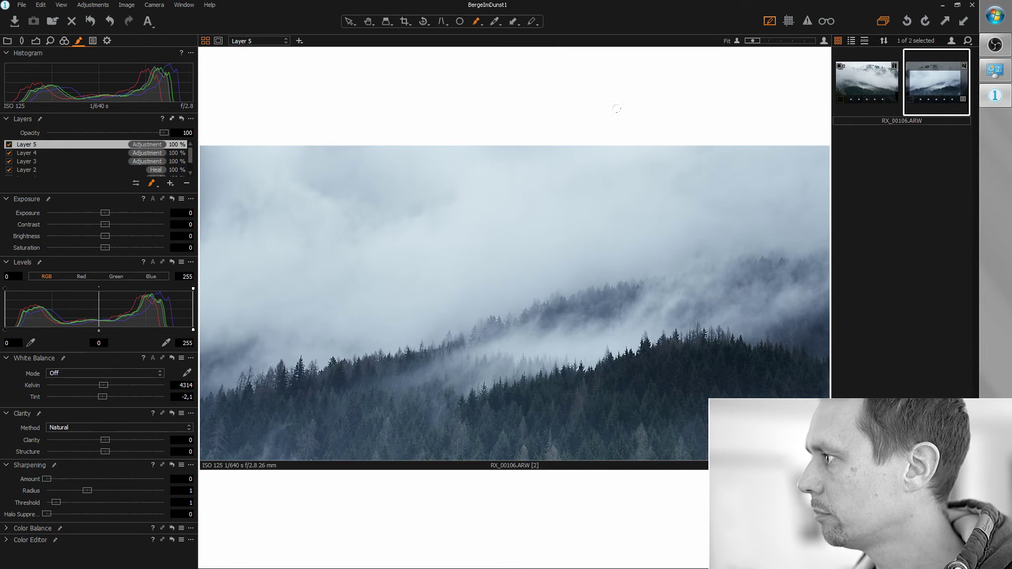
# Step: Check the Layer 5 cloud-band mask, then brighten the band to Exposure 1
pyautogui.press('m')
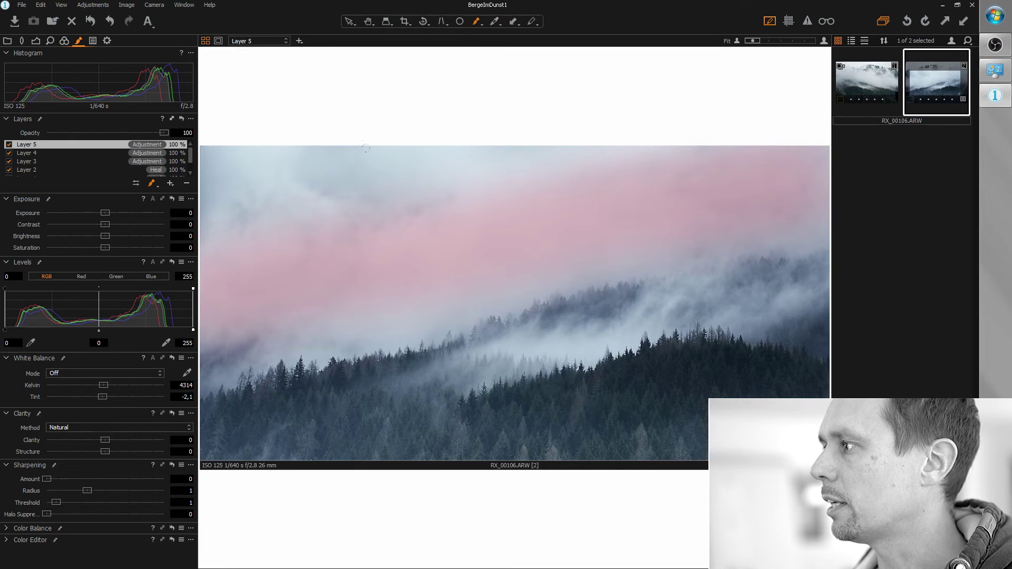
pyautogui.press('m')
pyautogui.moveTo(105, 213)
pyautogui.mouseDown()
pyautogui.moveTo(129, 213)
pyautogui.moveTo(119, 211)
pyautogui.mouseUp()
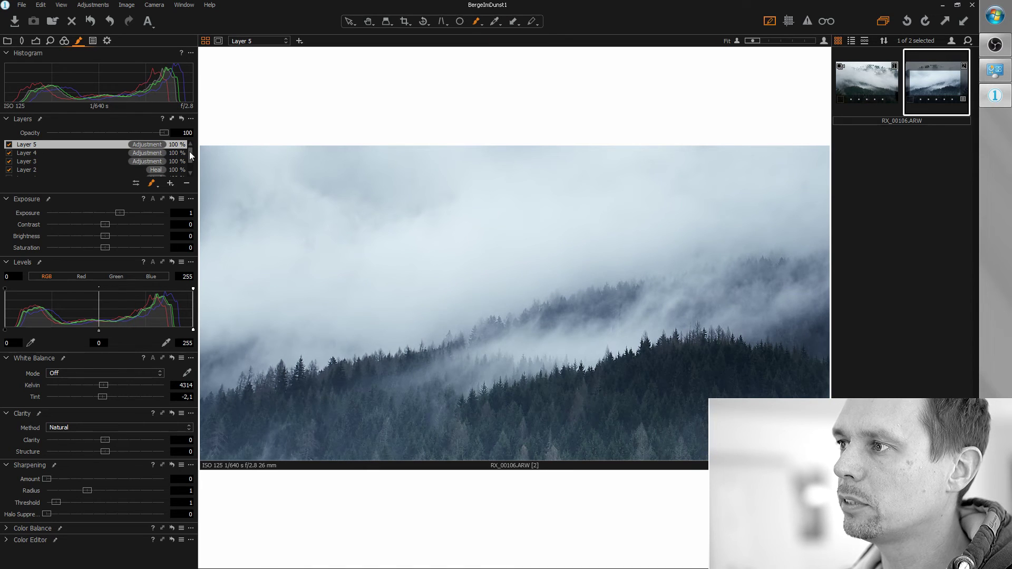
pyautogui.moveTo(190, 151); pyautogui.dragTo(192, 165)
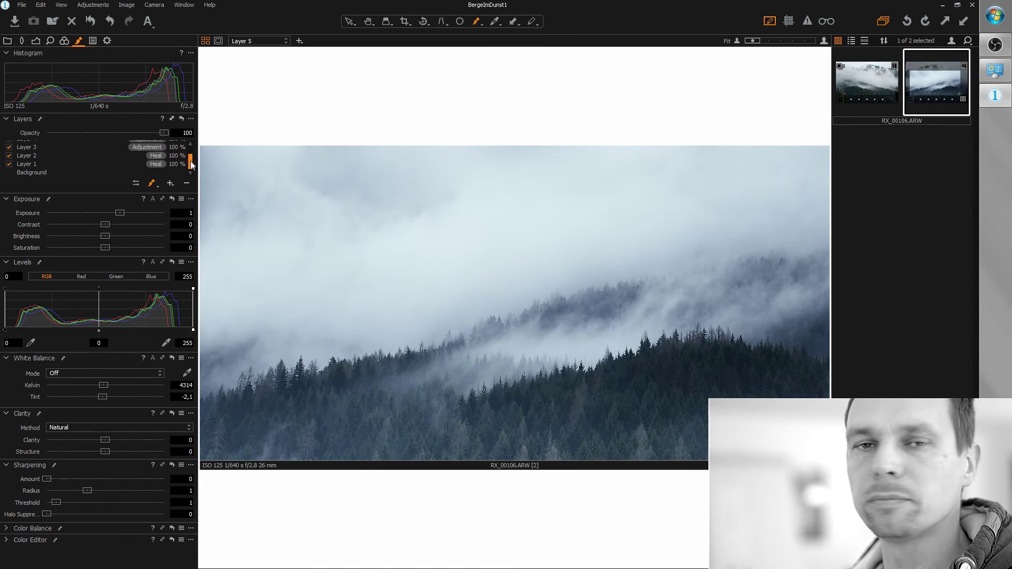
# Step: On the Background layer, set the Levels black point to 9, leaving the white point at 255
pyautogui.click(43, 173)
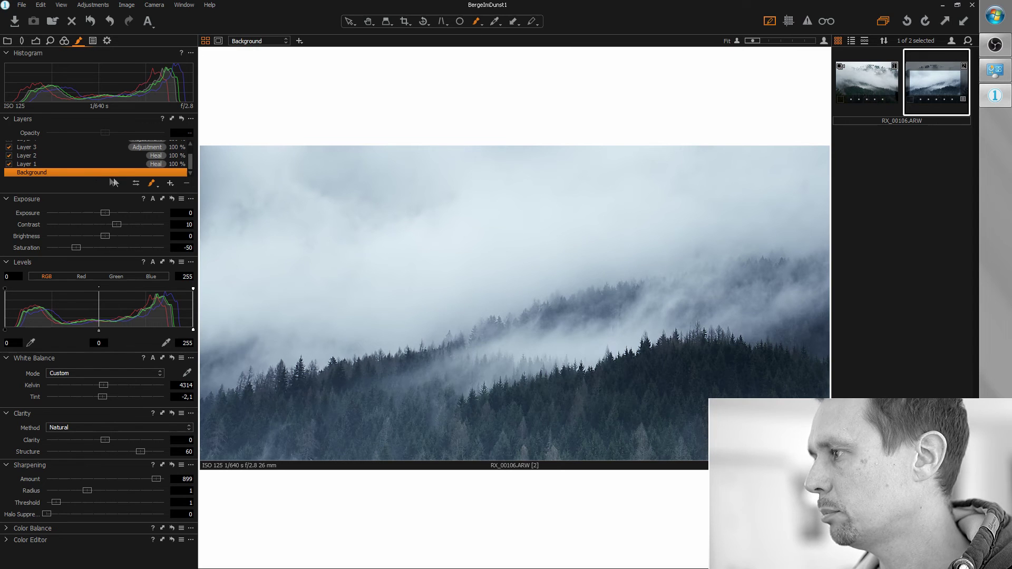
pyautogui.click(37, 40)
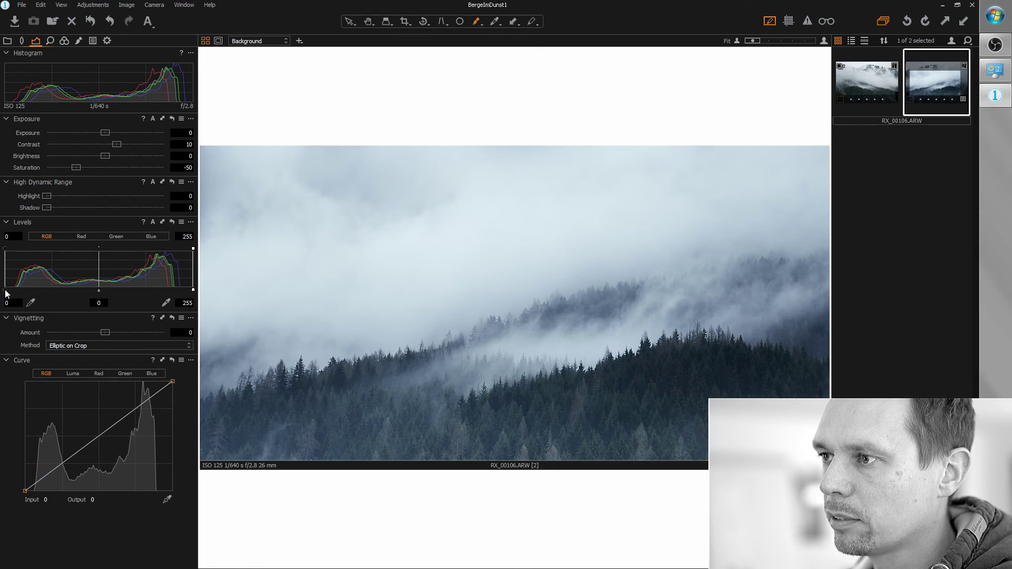
pyautogui.moveTo(4, 290); pyautogui.dragTo(11, 292)
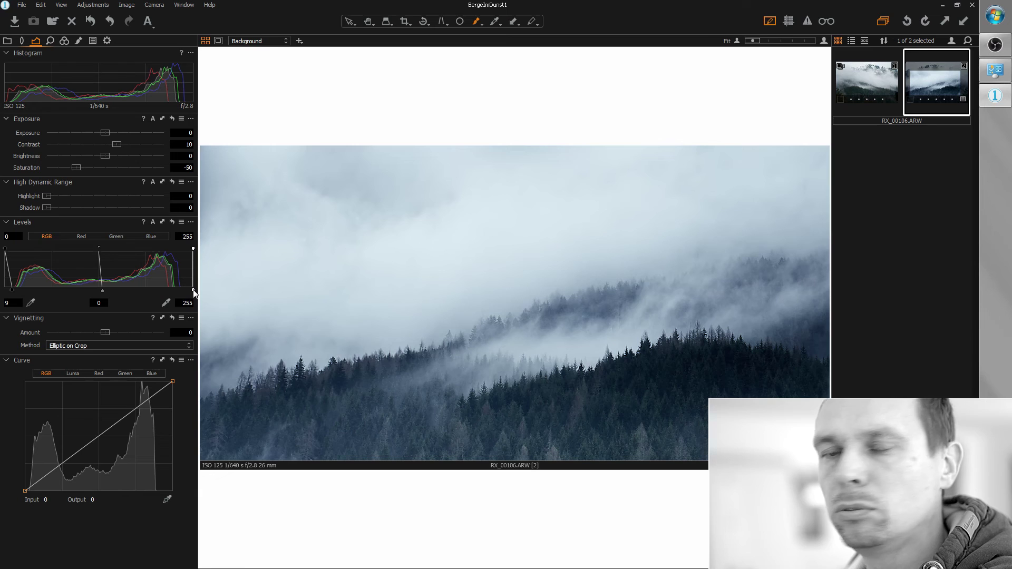
pyautogui.moveTo(194, 293)
pyautogui.mouseDown()
pyautogui.moveTo(174, 293)
pyautogui.moveTo(184, 299)
pyautogui.mouseUp()
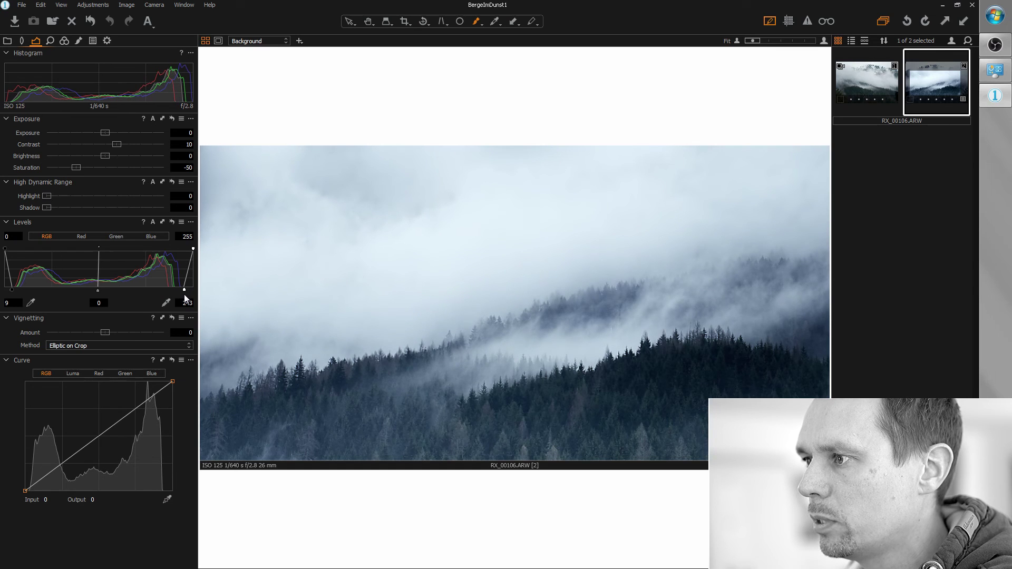
pyautogui.doubleClick(184, 289)
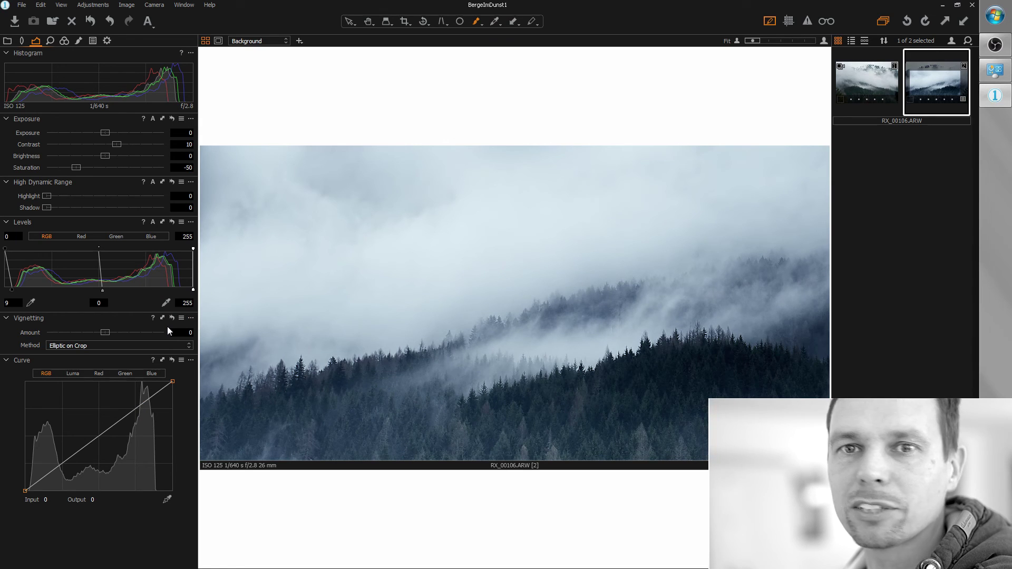
pyautogui.click(862, 77)
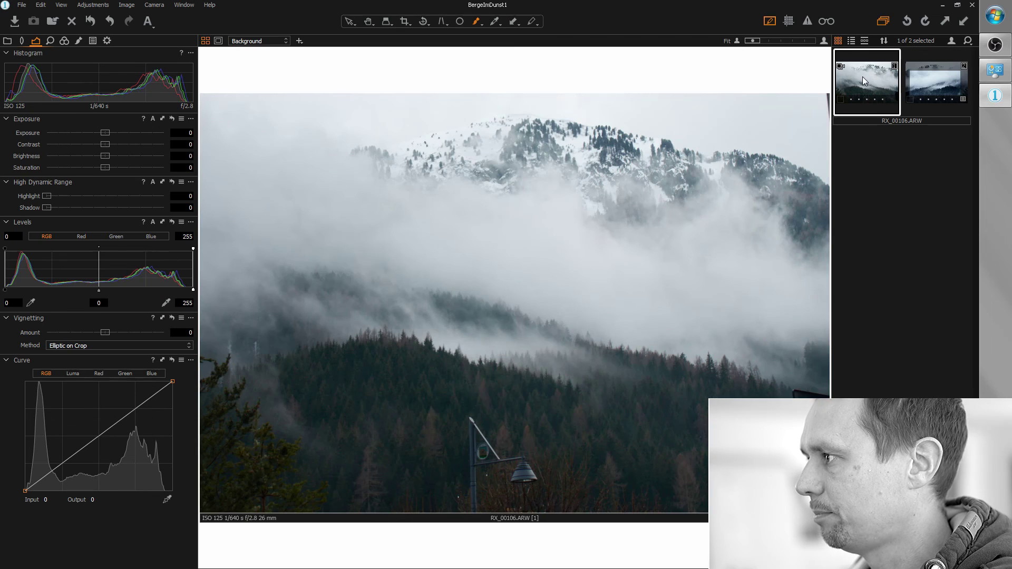
pyautogui.click(927, 81)
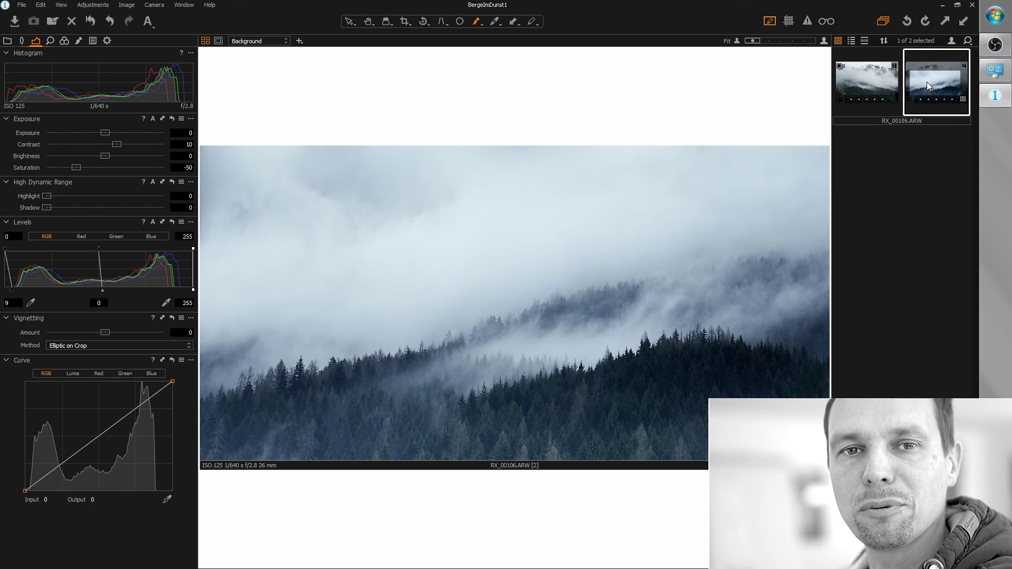
pyautogui.click(871, 82)
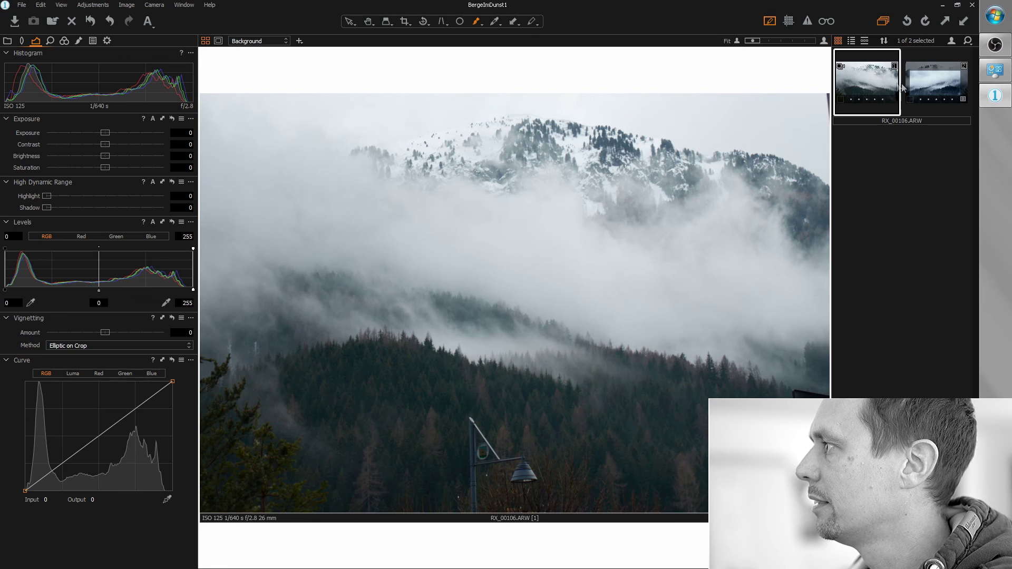
pyautogui.click(930, 82)
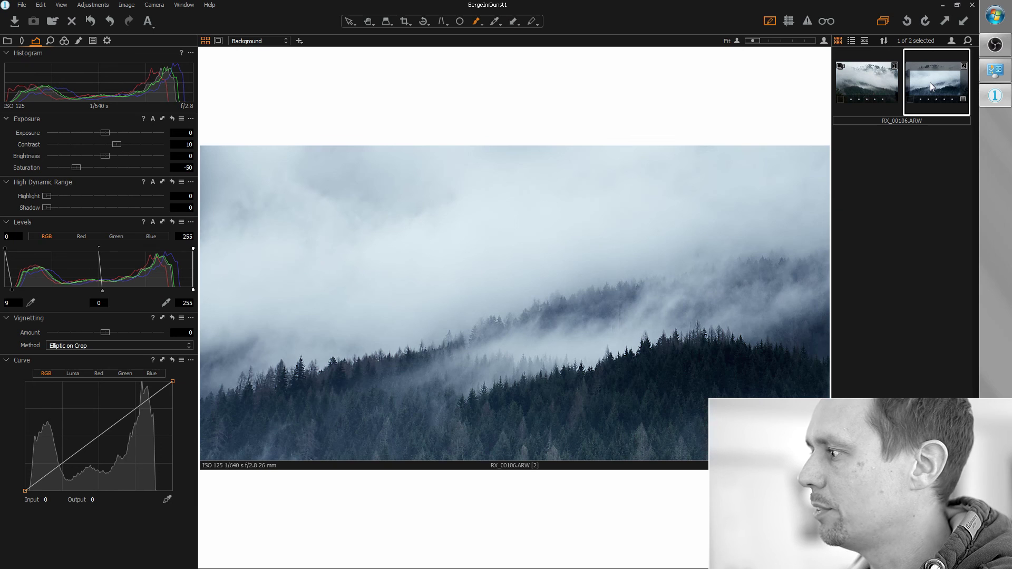
pyautogui.click(874, 82)
pyautogui.click(941, 87)
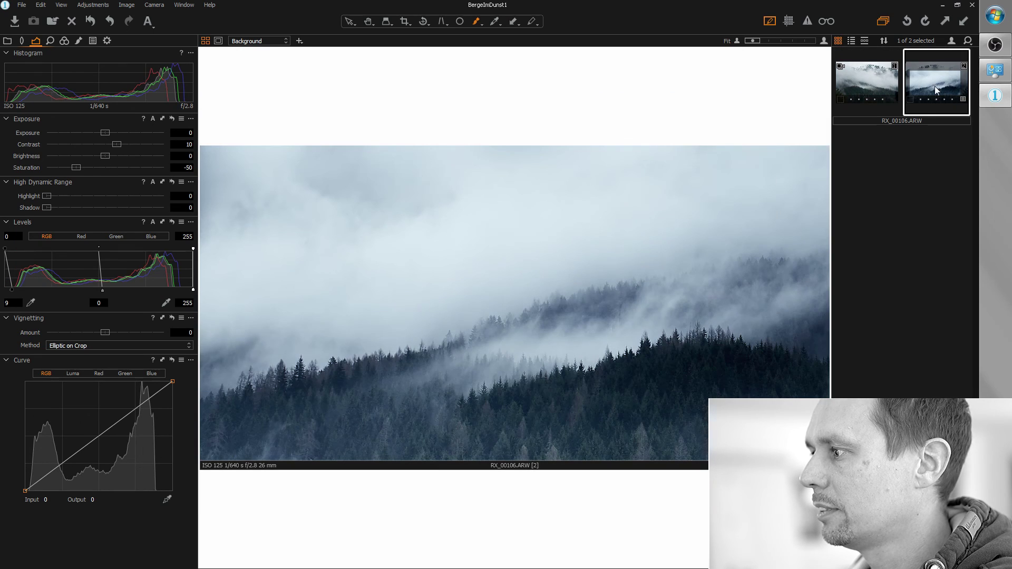